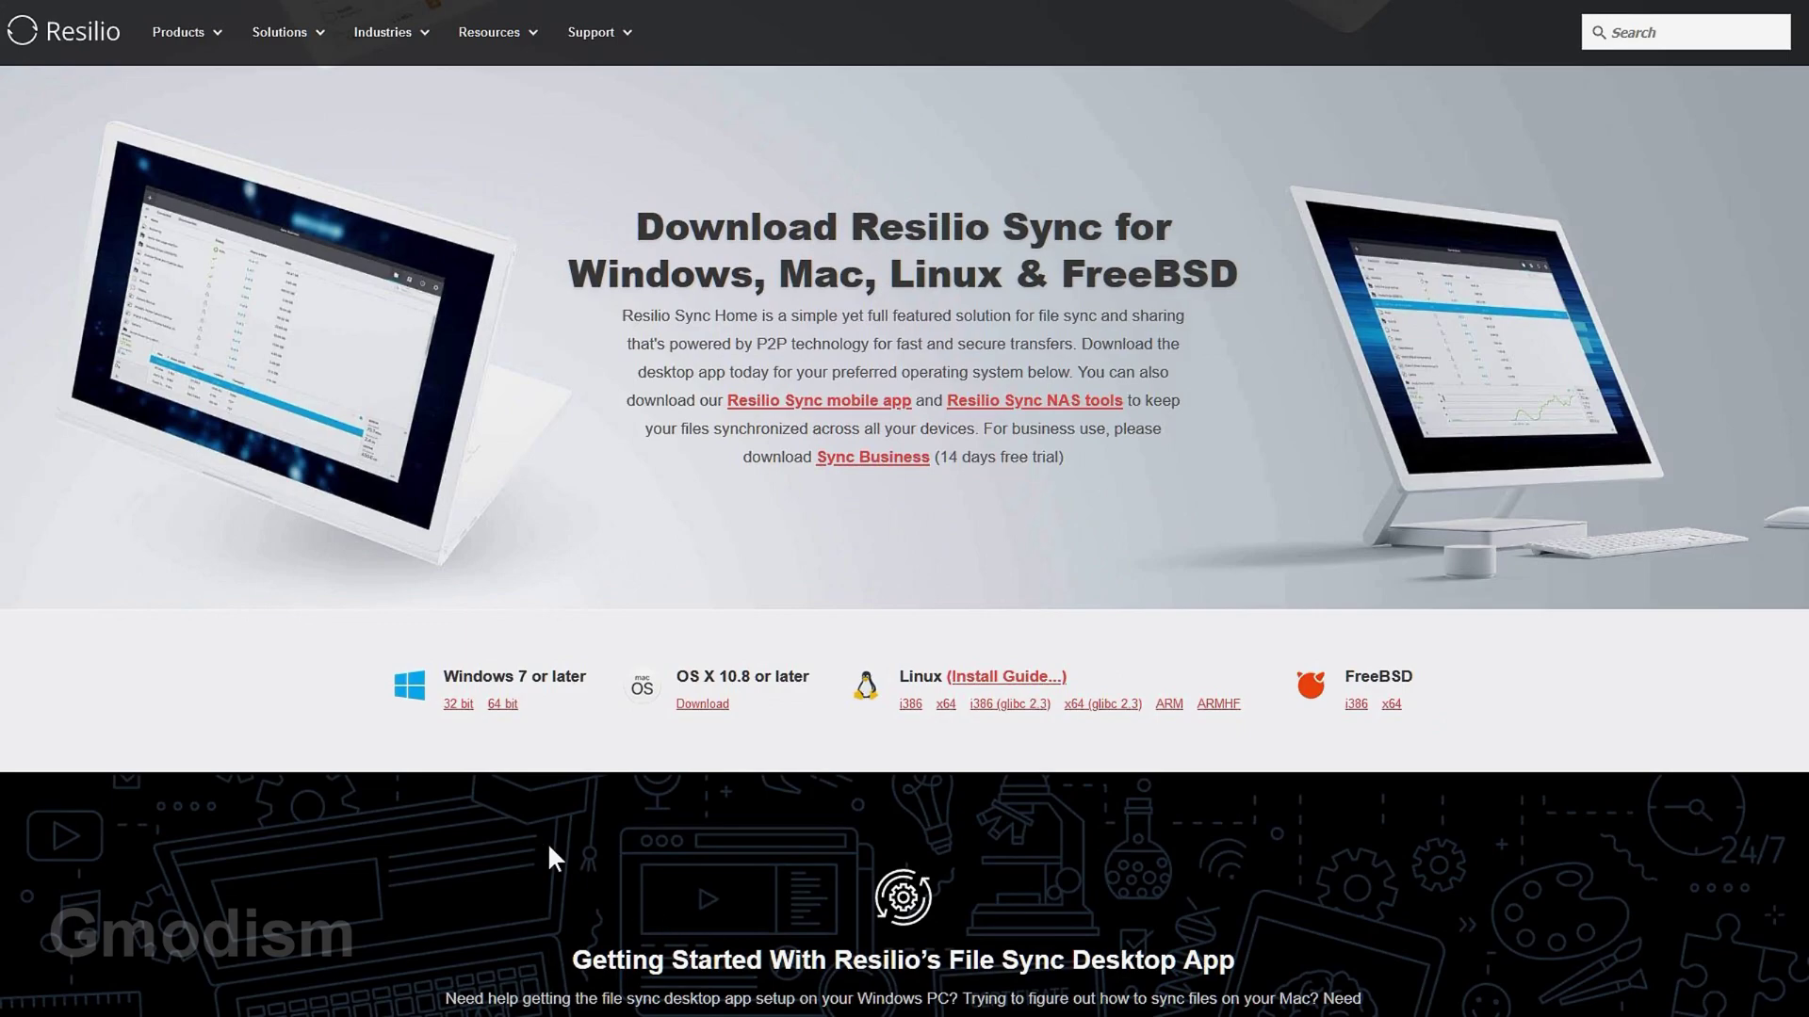
Run the downloaded Resilio-Sync_x64.exe installer from Firefox.
click(509, 709)
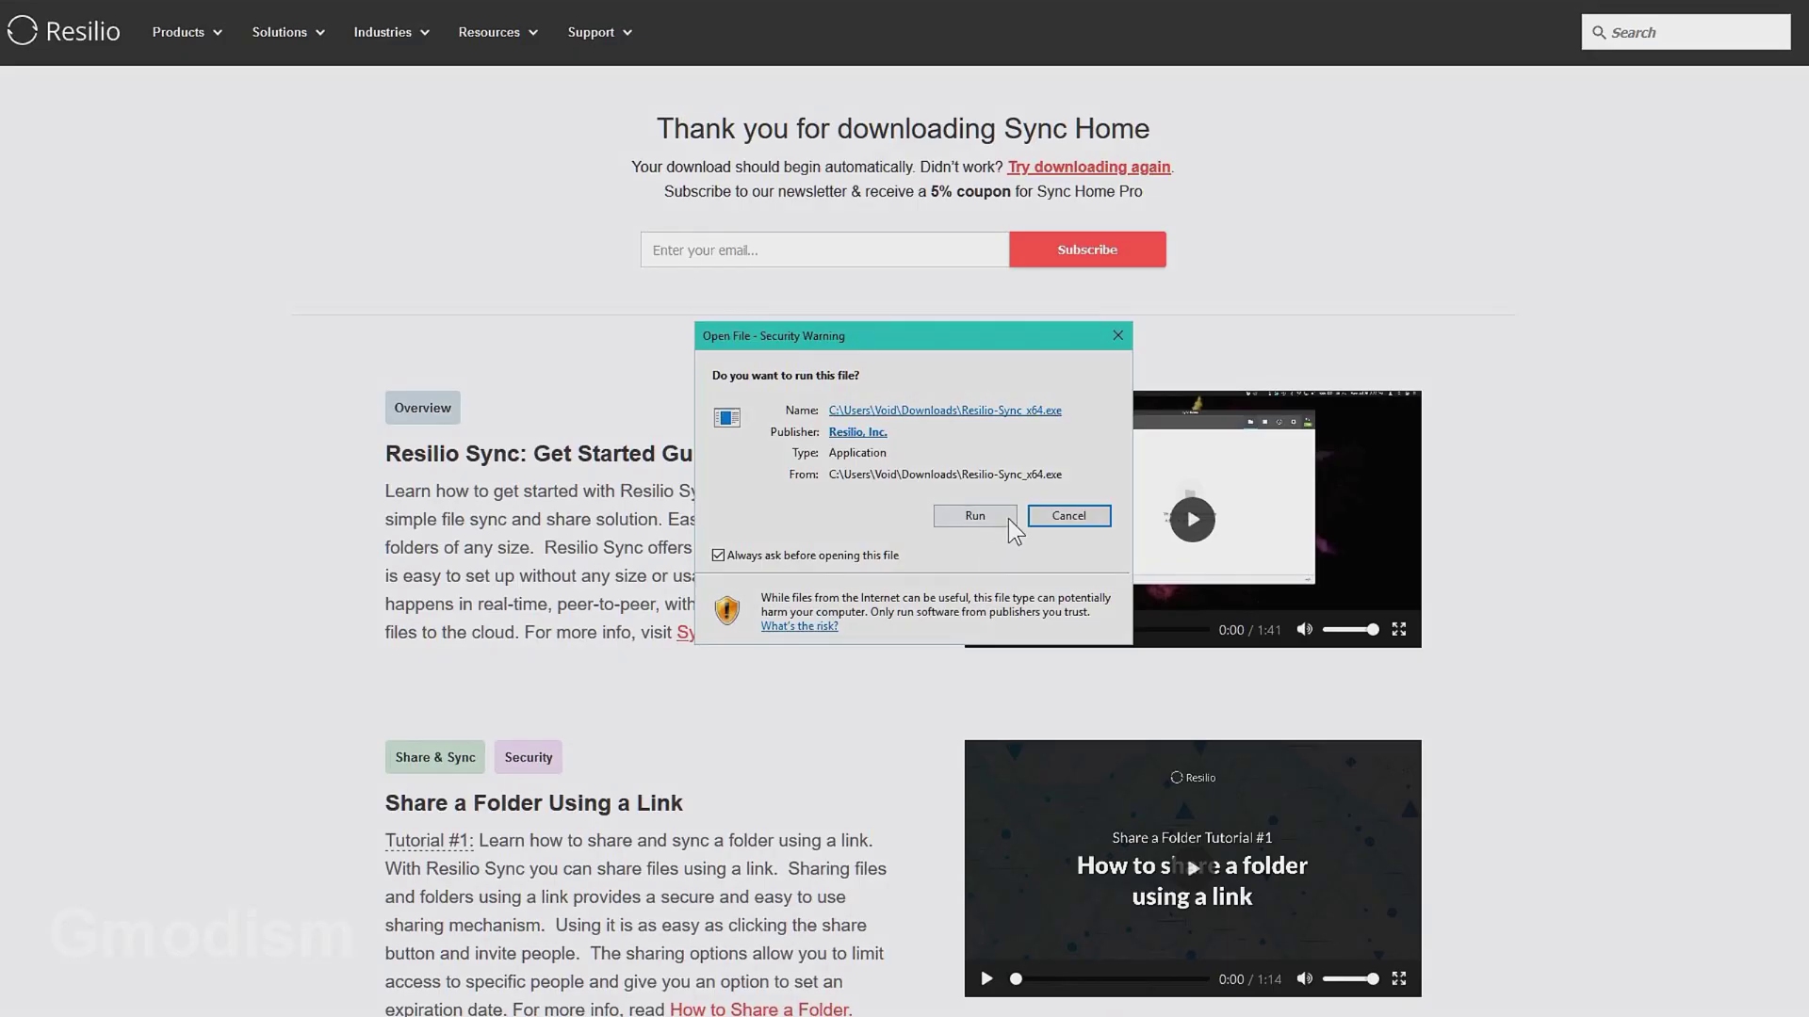
Confirm running the installer, keeping the four recommended setup options ticked.
click(981, 516)
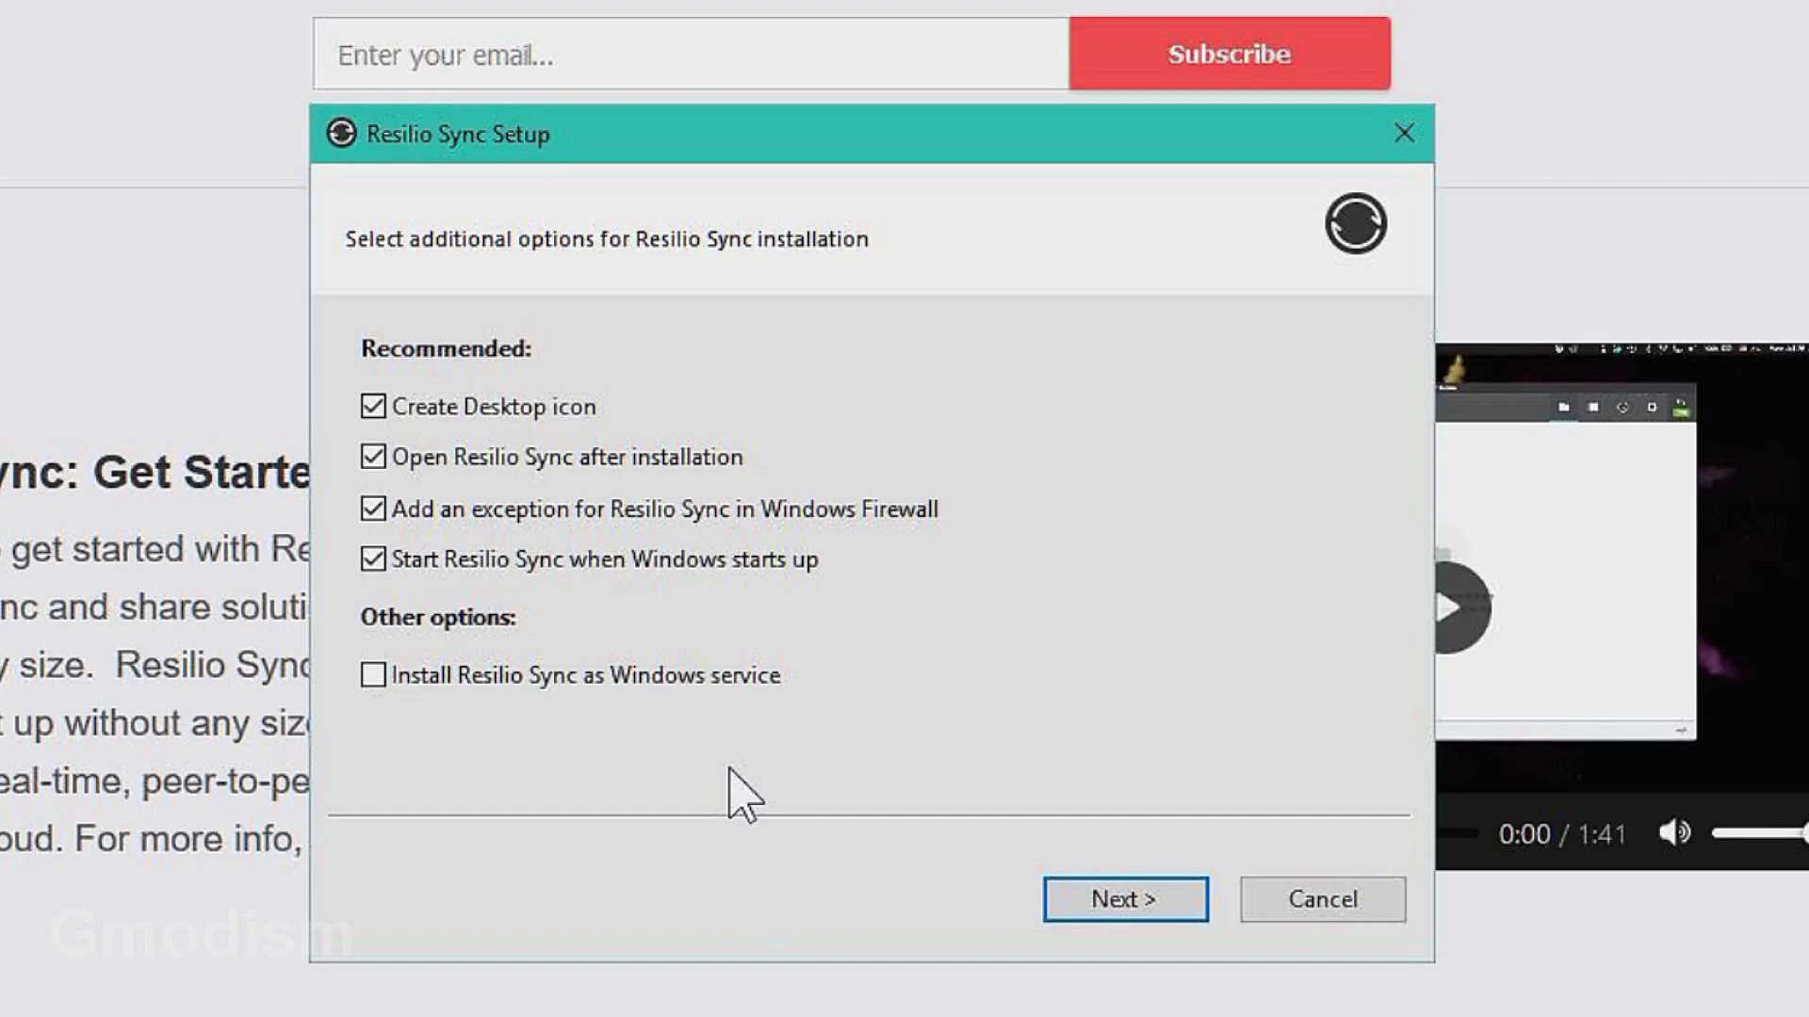
Finish installing, fix the display name, accept the terms and non-business use, then start Sync.
click(1126, 899)
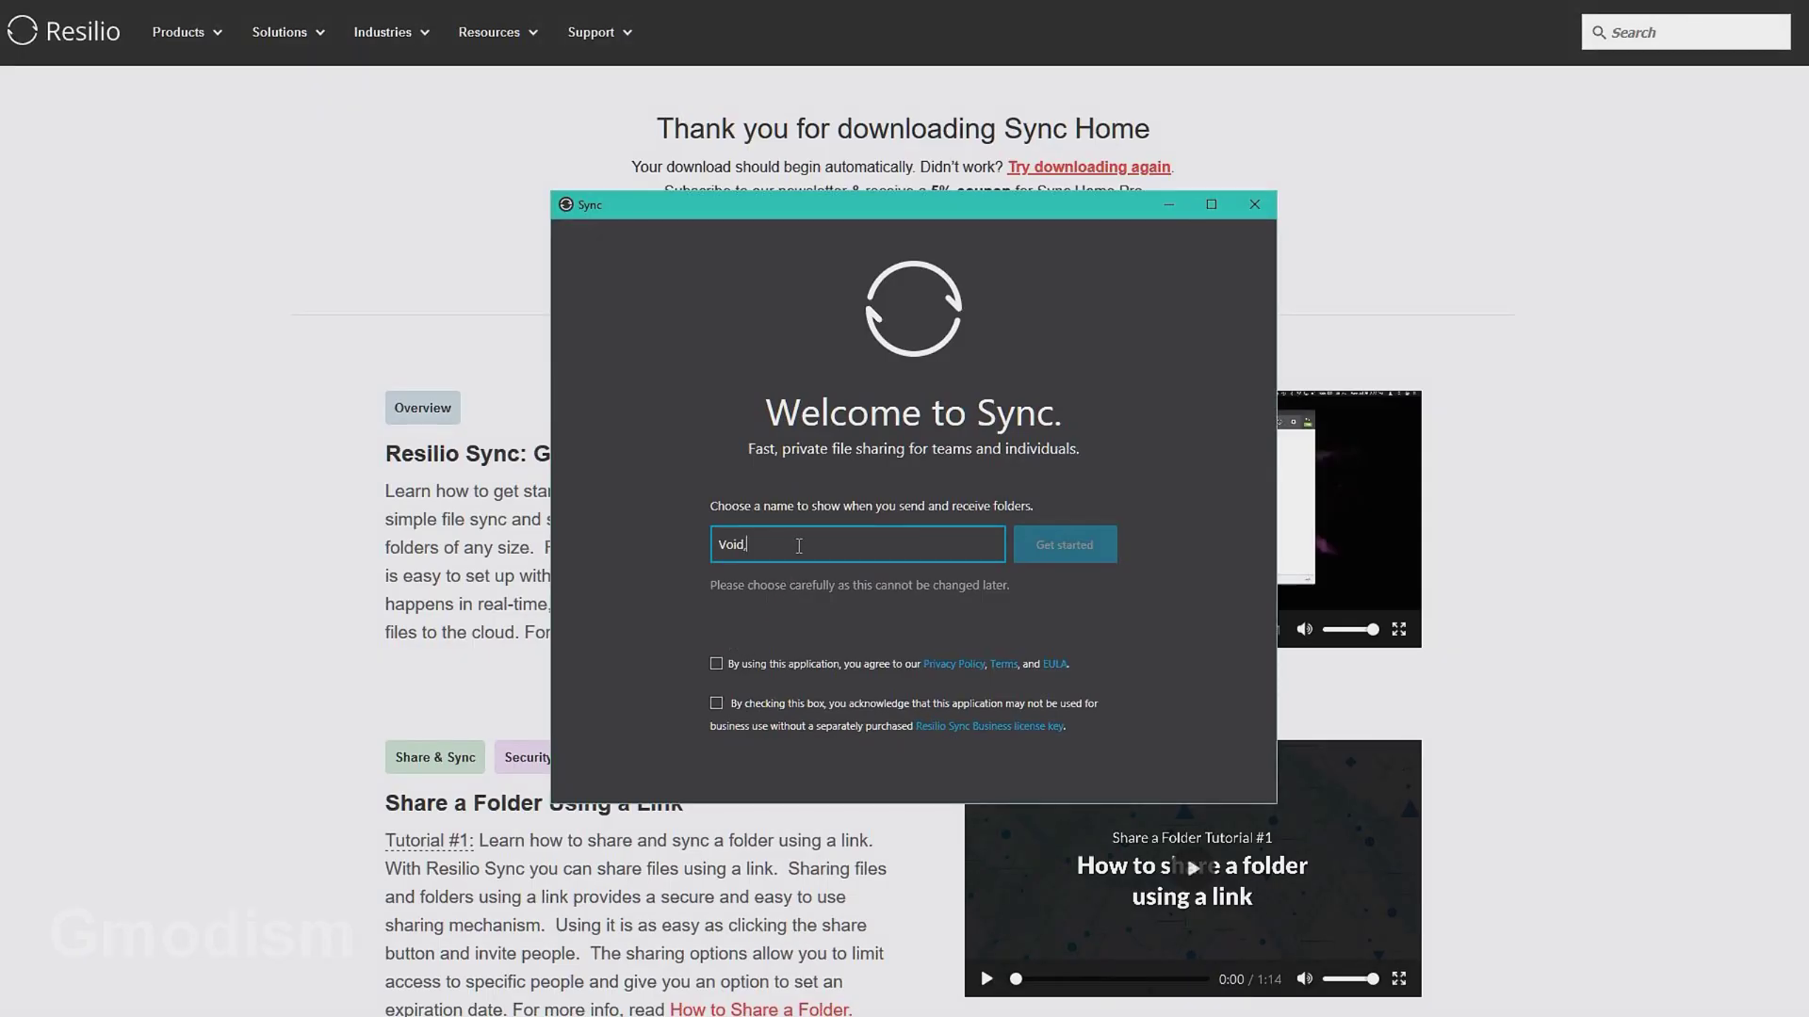
key(BackSpace)
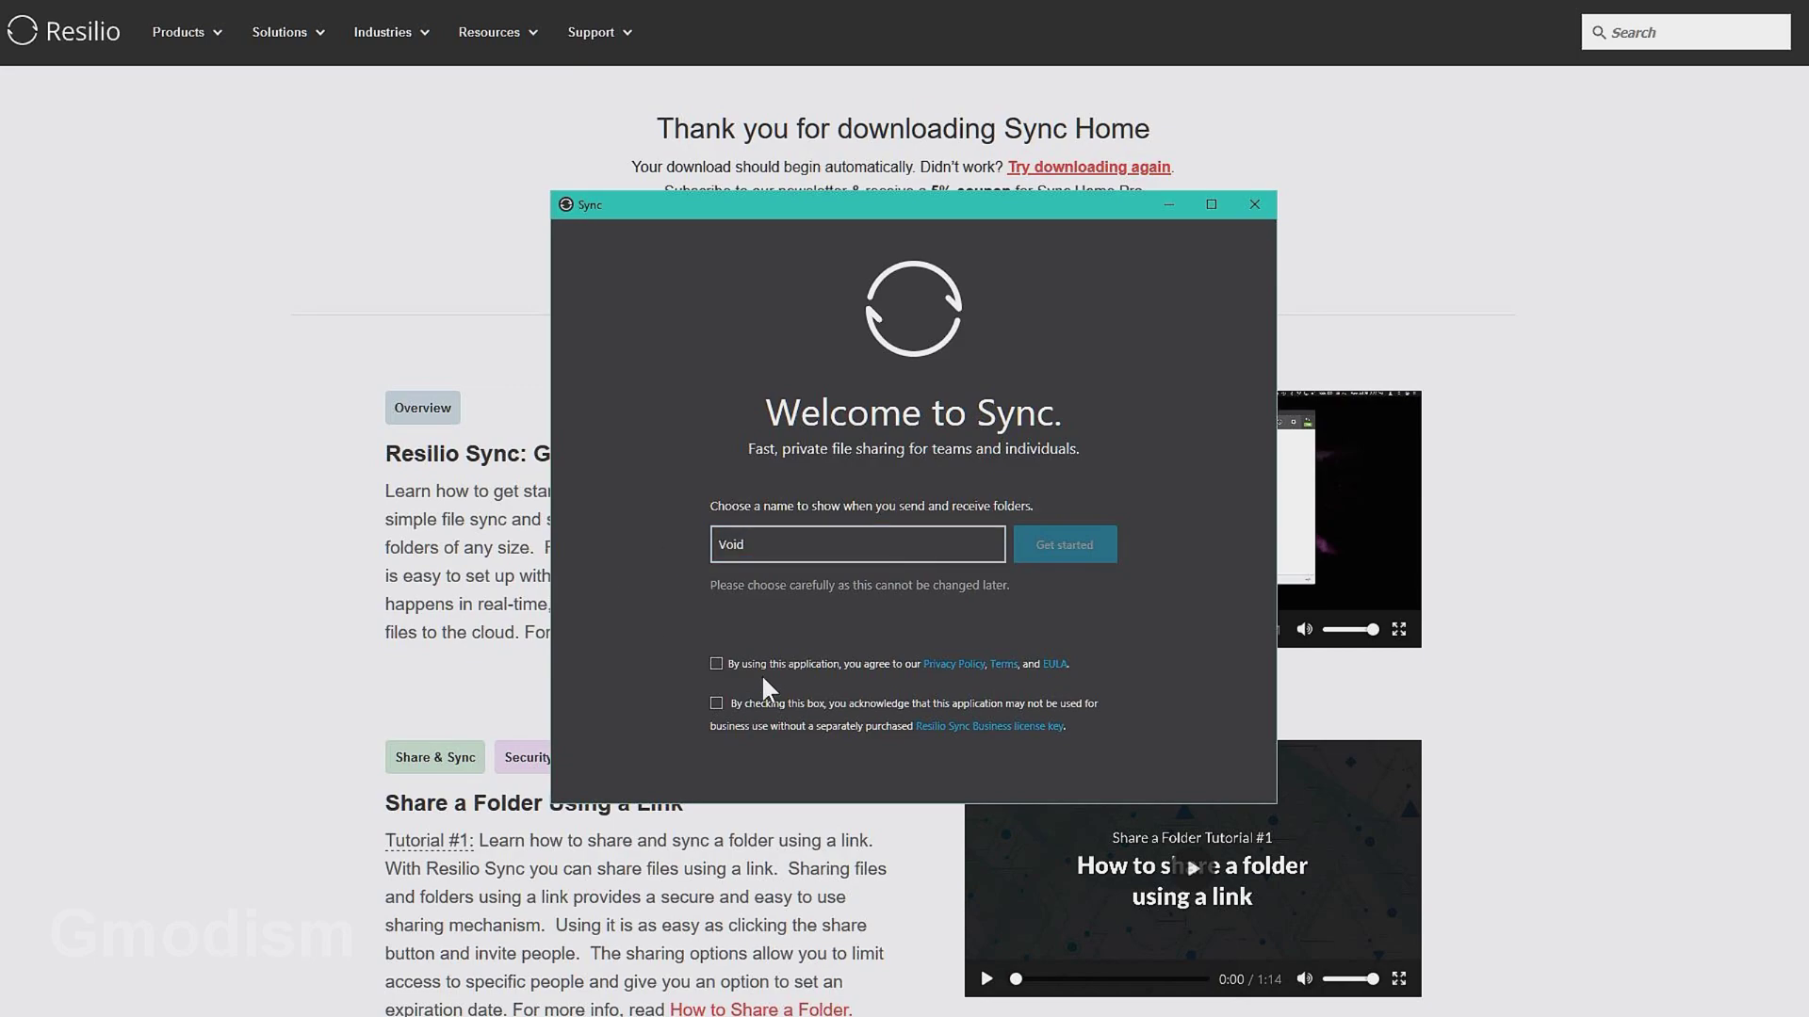
click(716, 663)
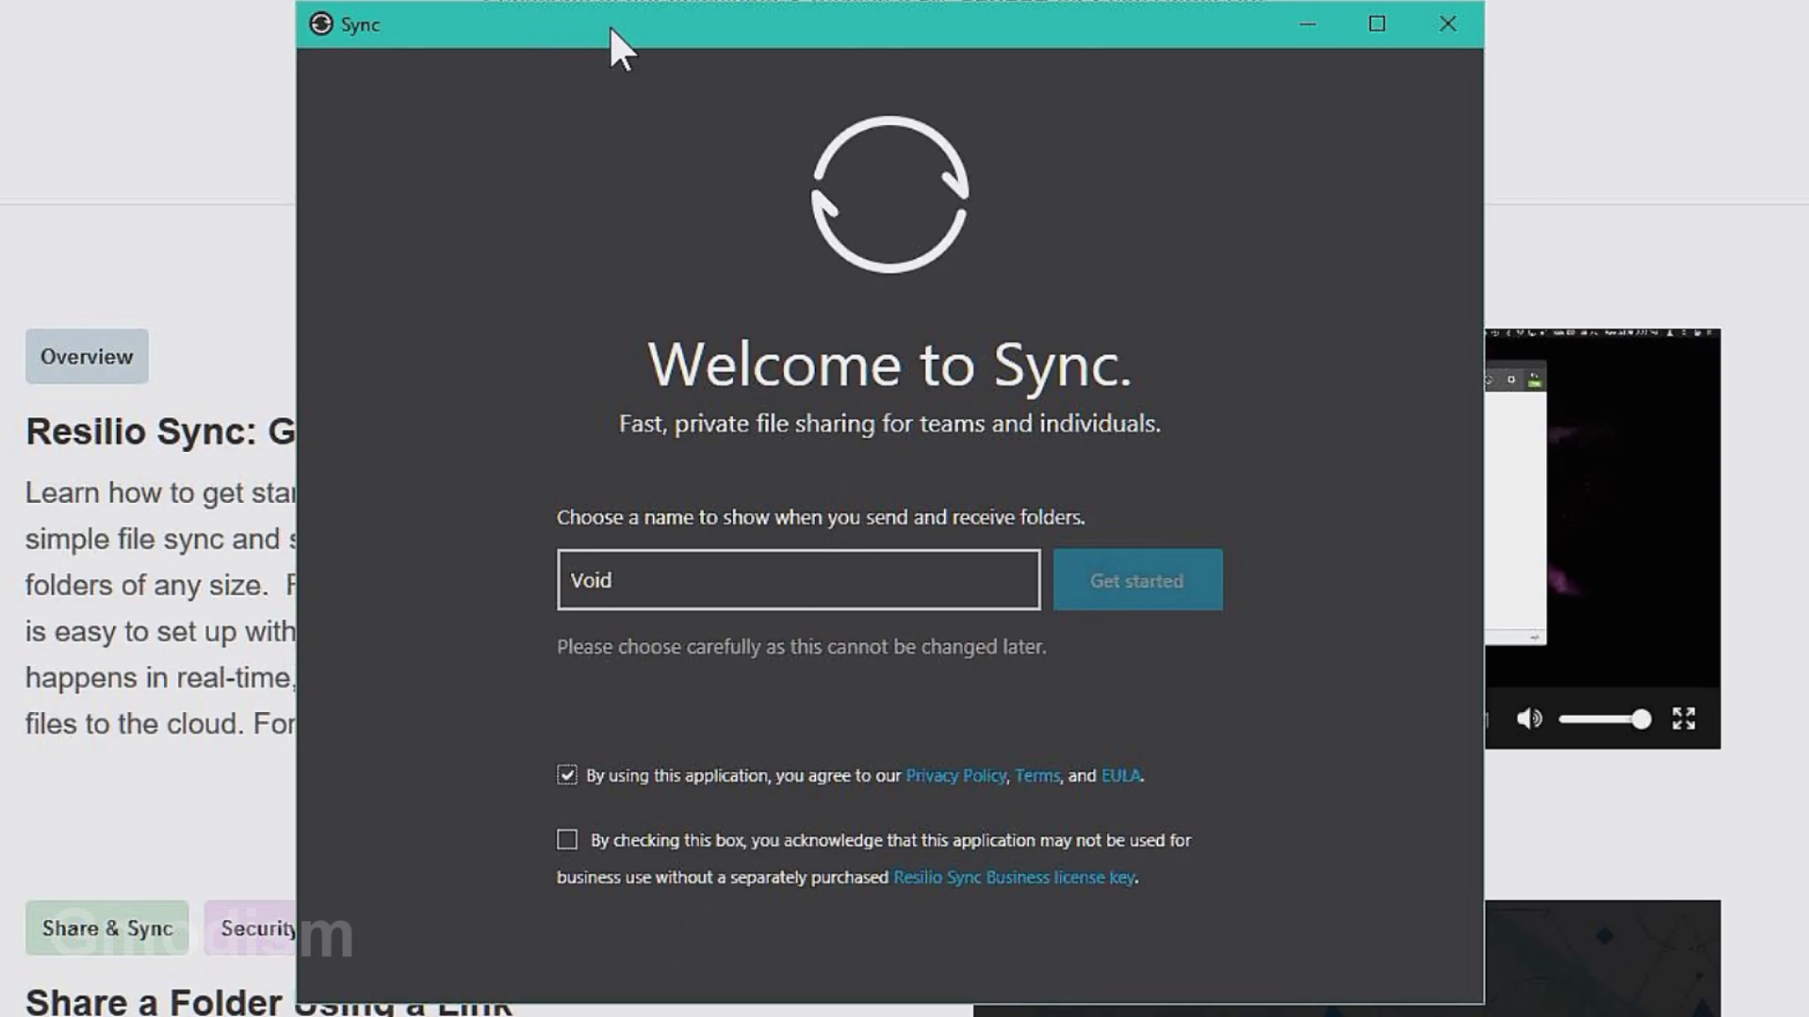
click(567, 839)
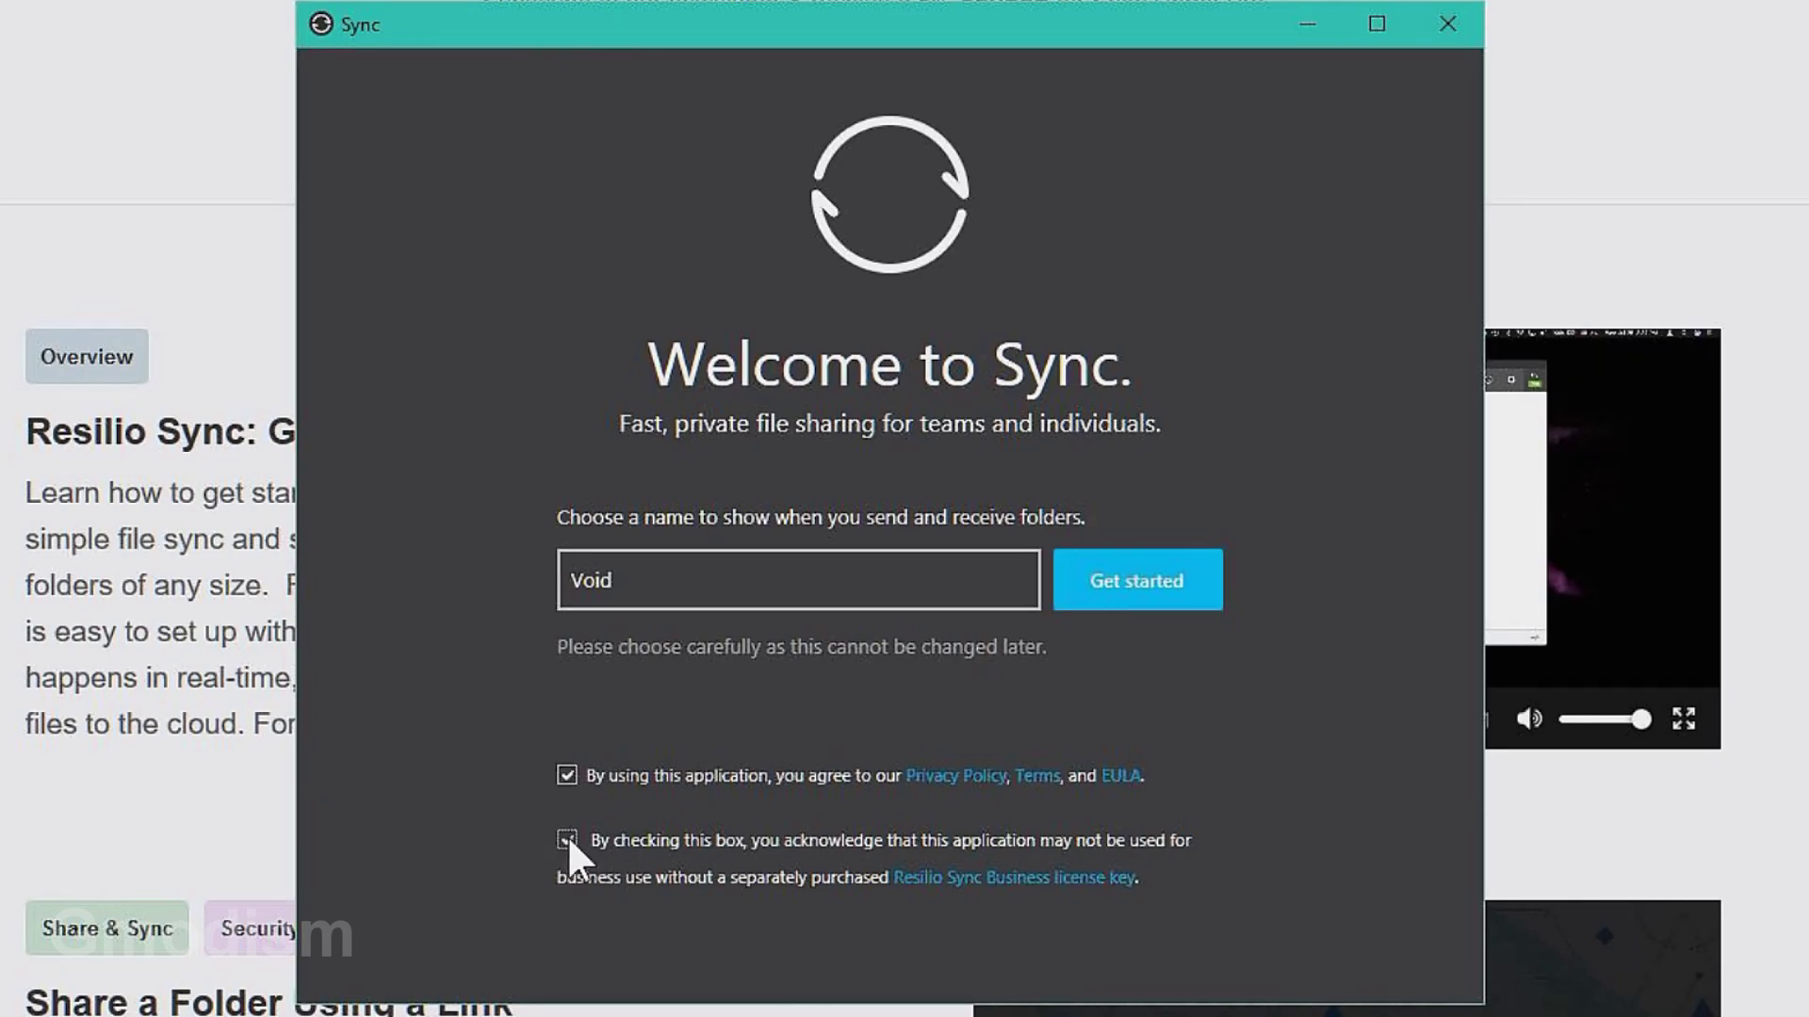
click(1185, 593)
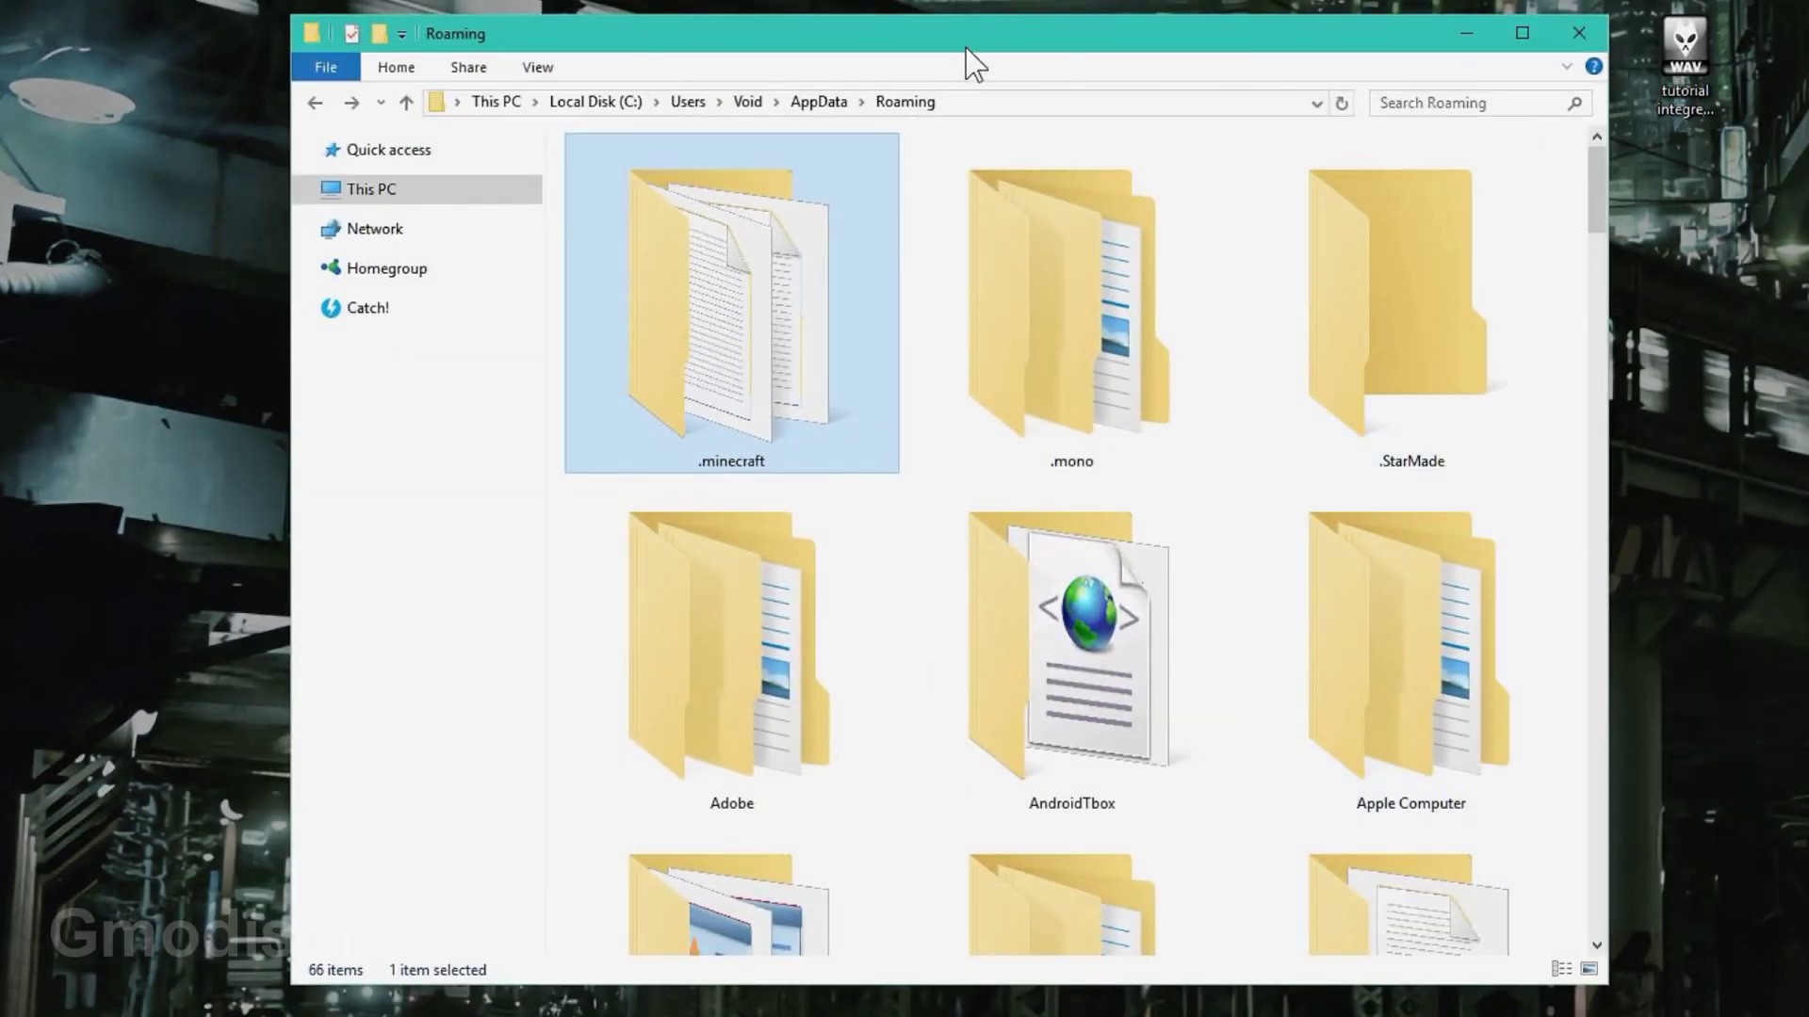
Copy the full path of the .minecraft\saves folder and minimize Explorer.
double_click(748, 321)
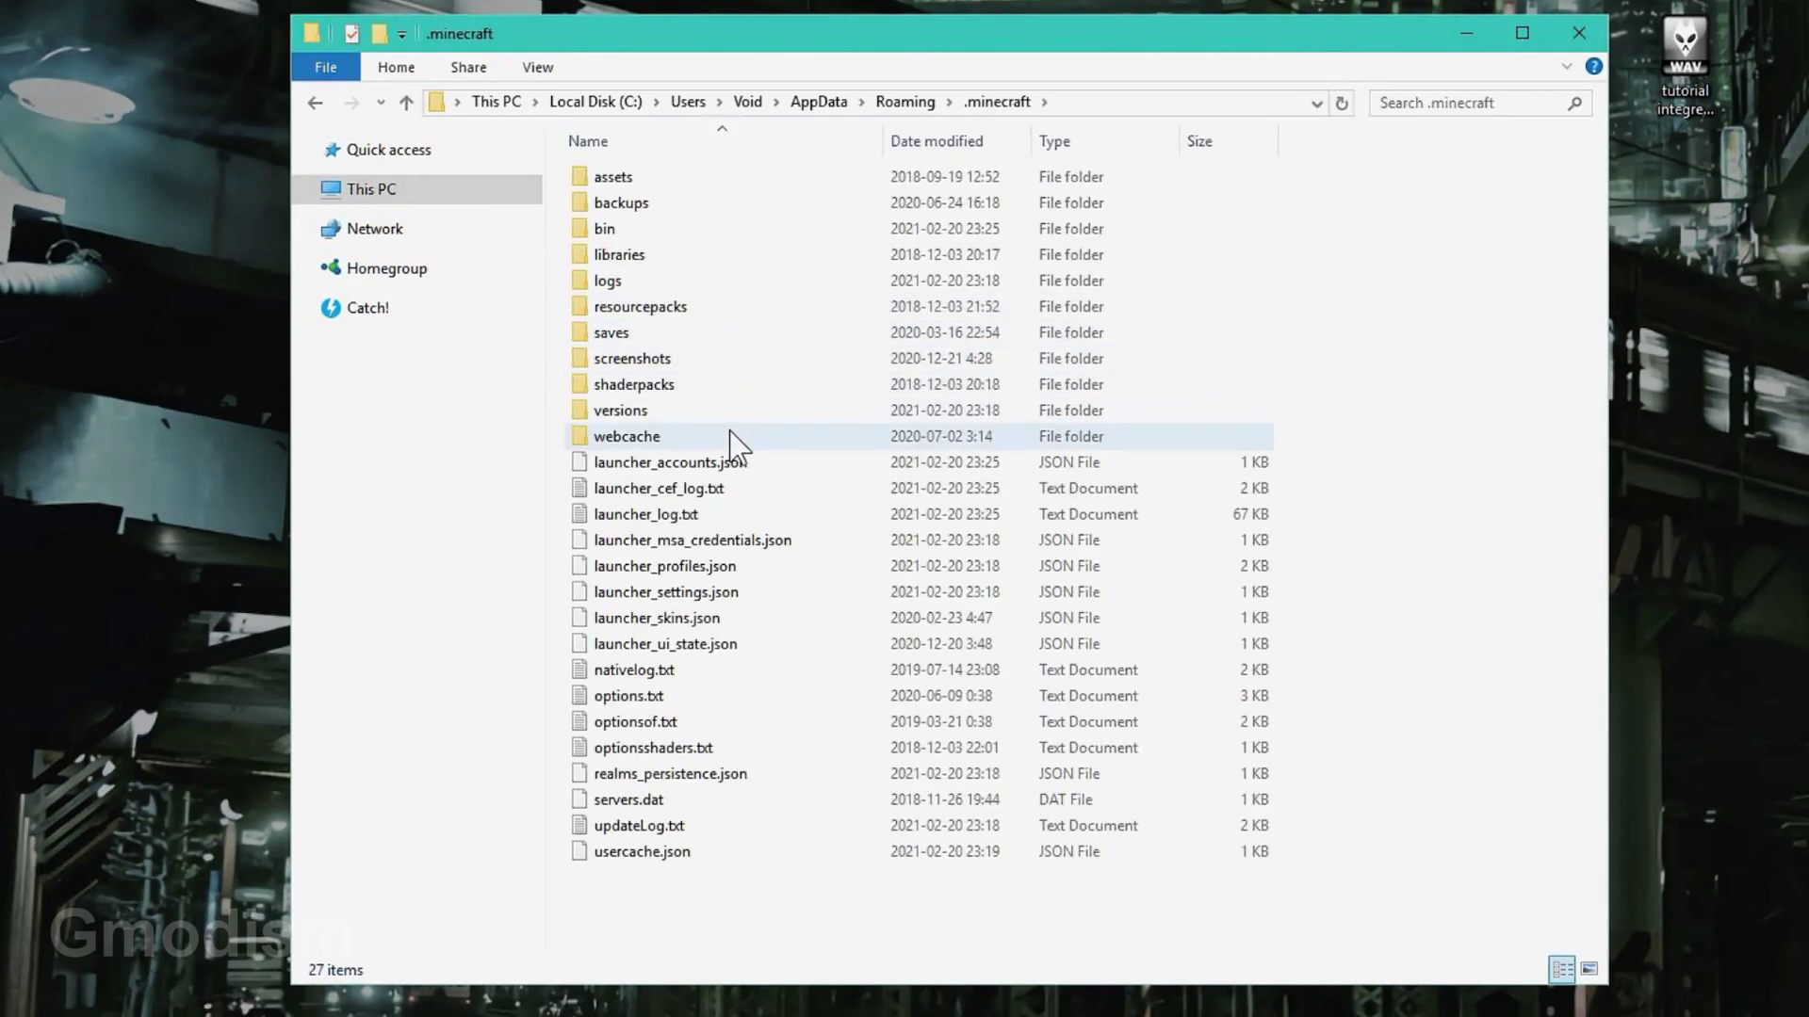
double_click(686, 331)
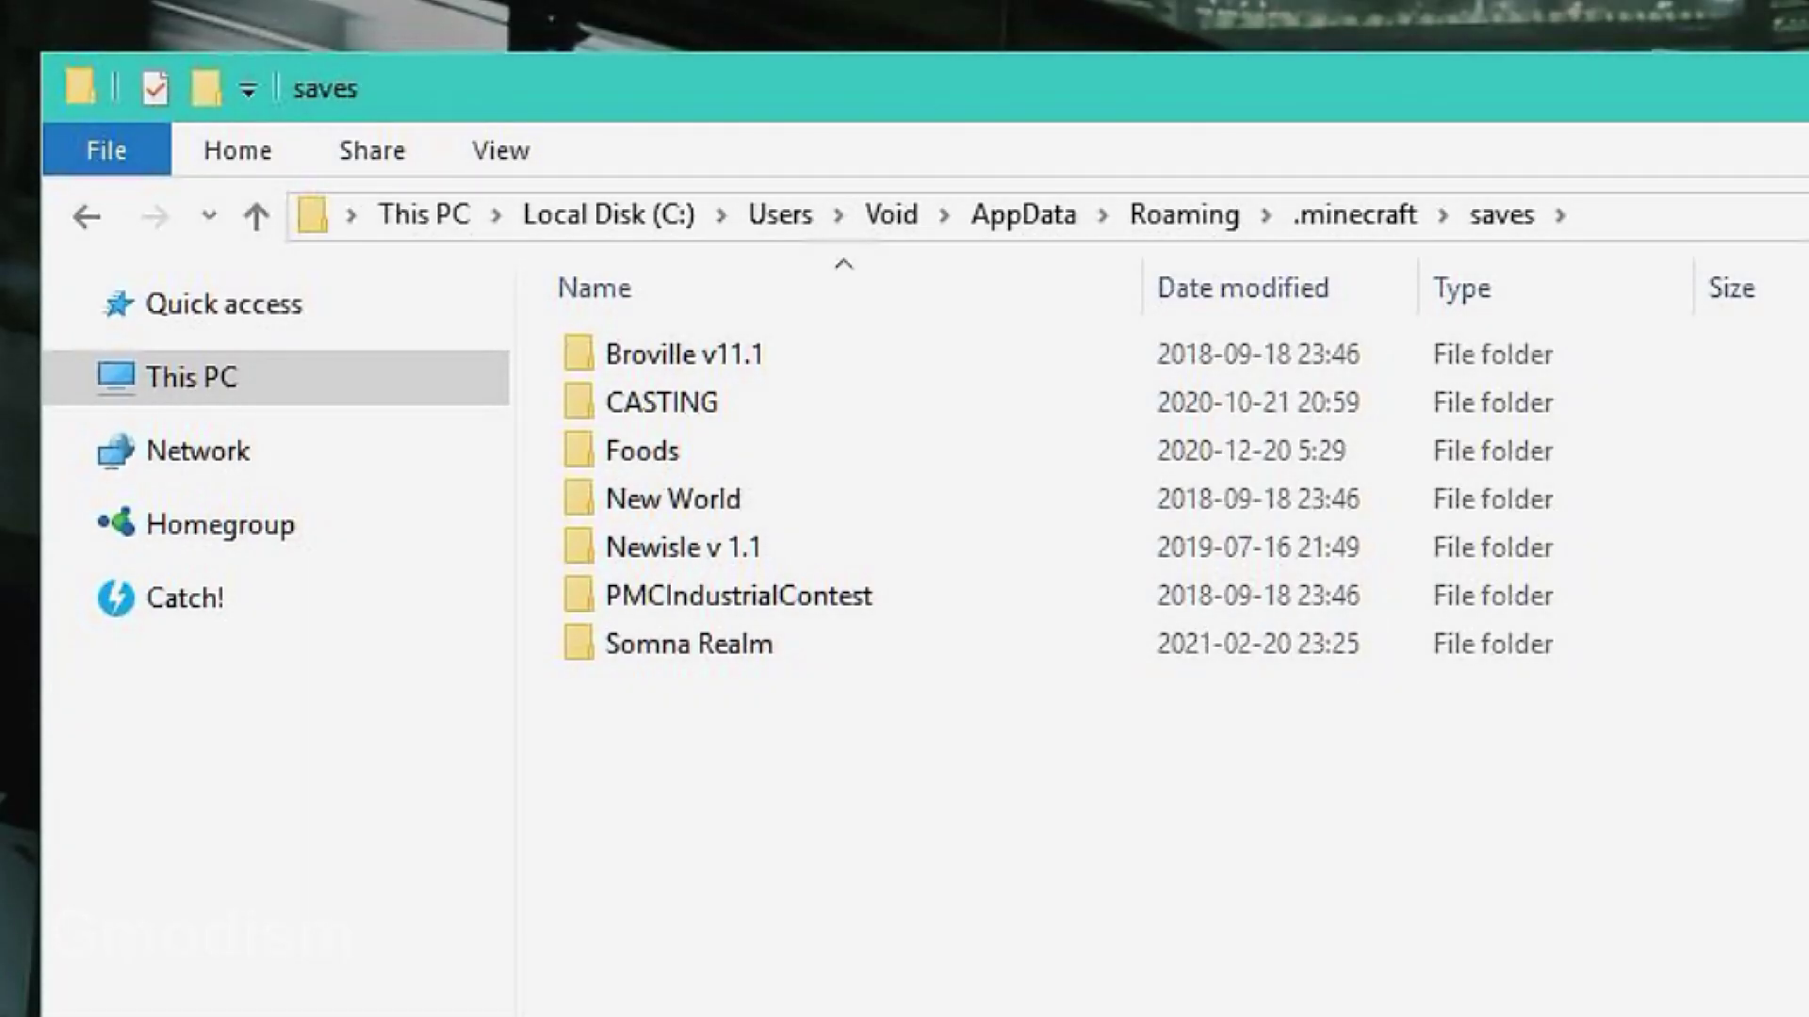
click(1219, 102)
key(ctrl+c)
drag(1036, 283, 1338, 236)
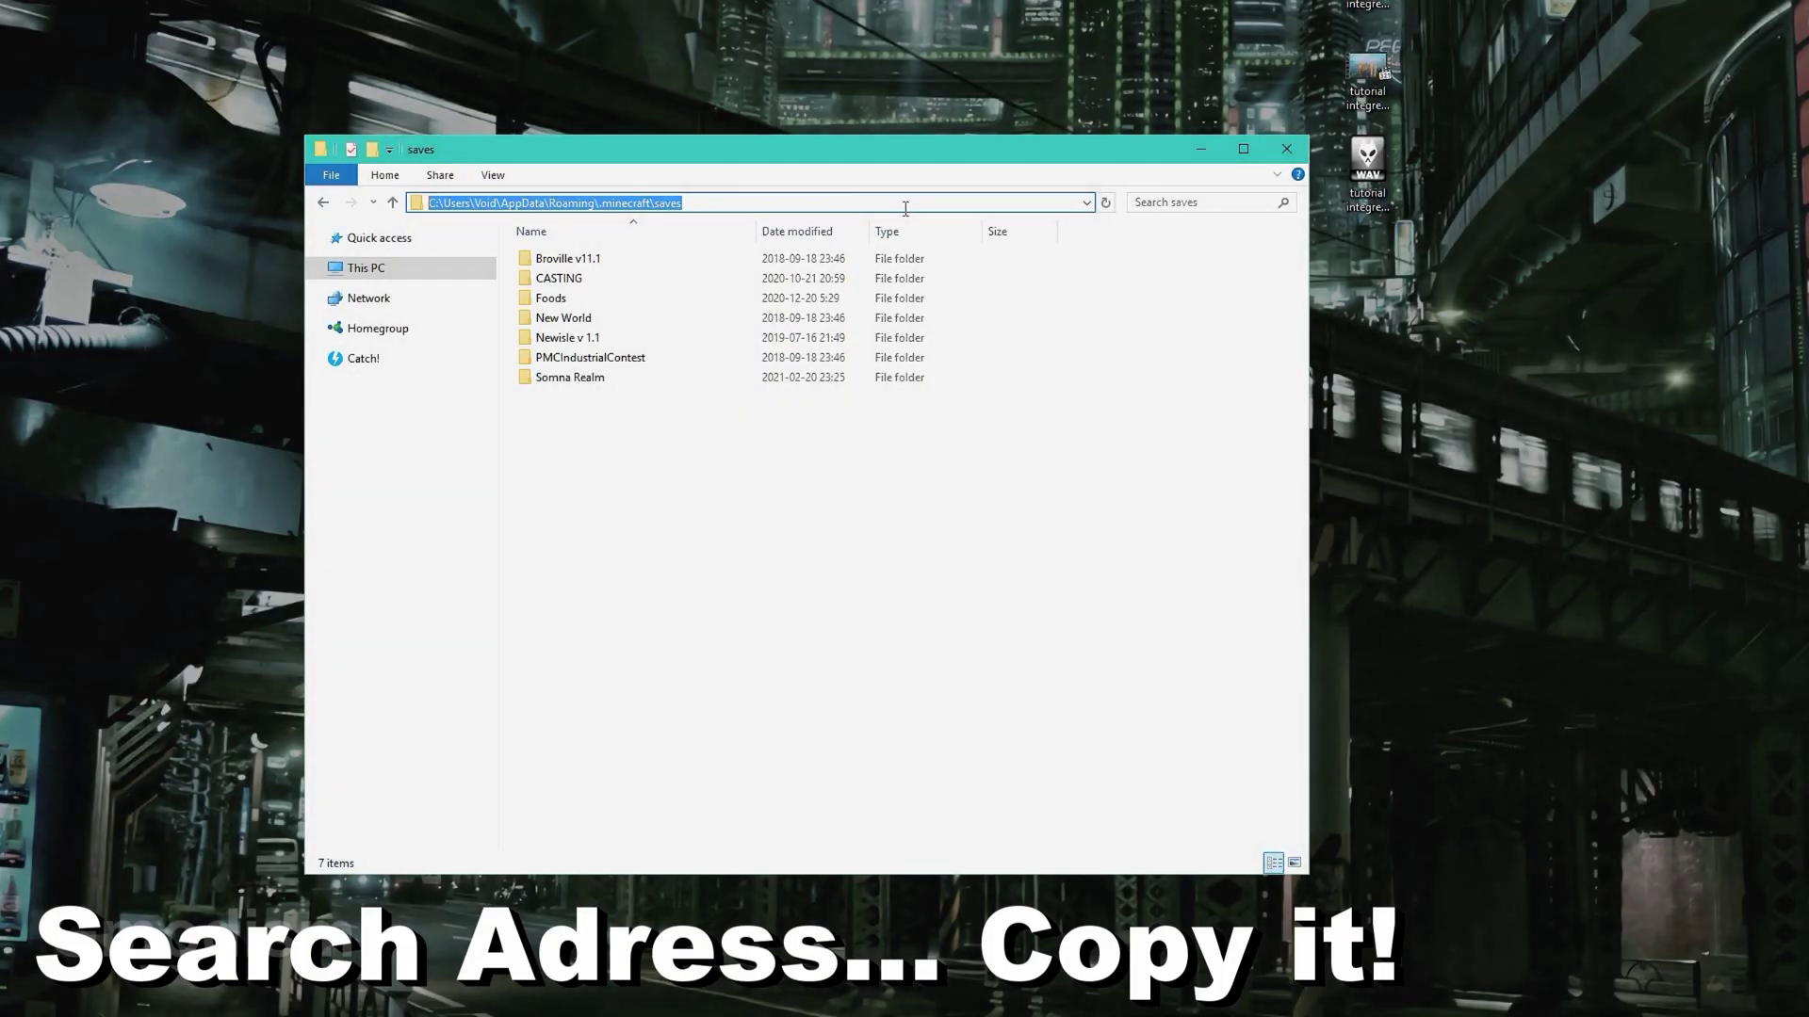
click(1205, 154)
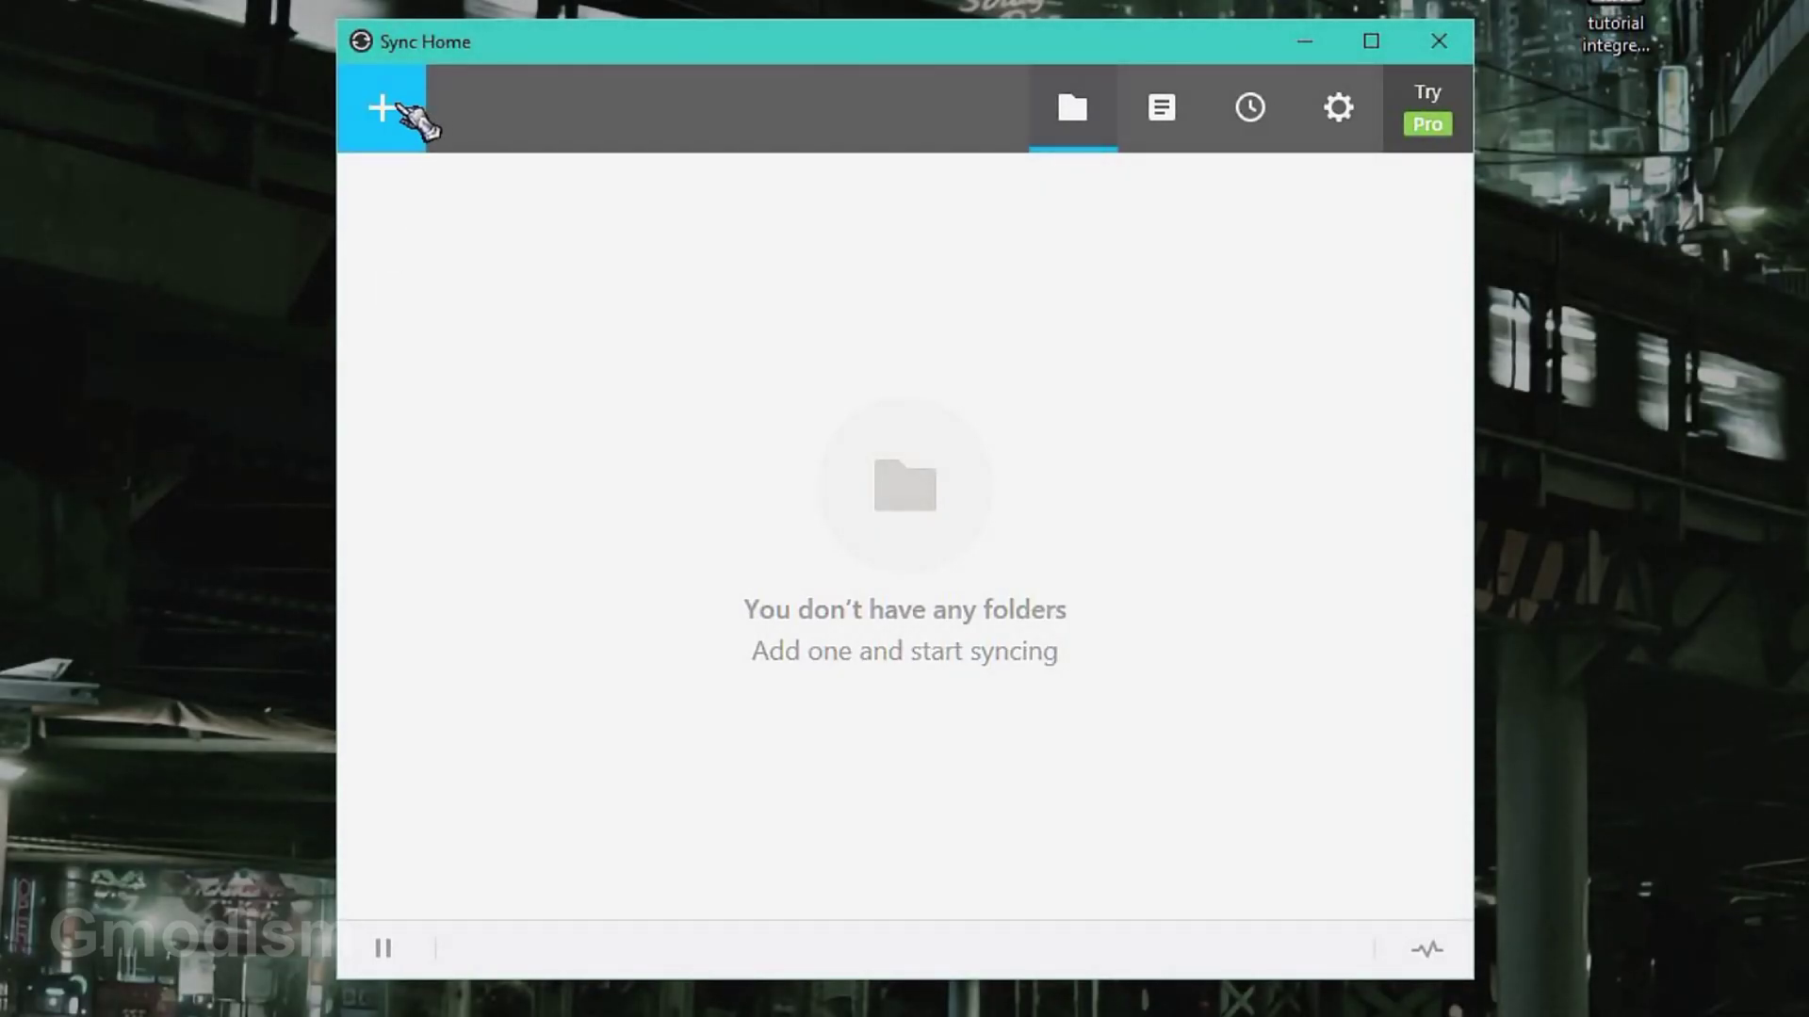
Add the pasted .minecraft\saves path to Resilio Sync as a standard folder.
click(404, 111)
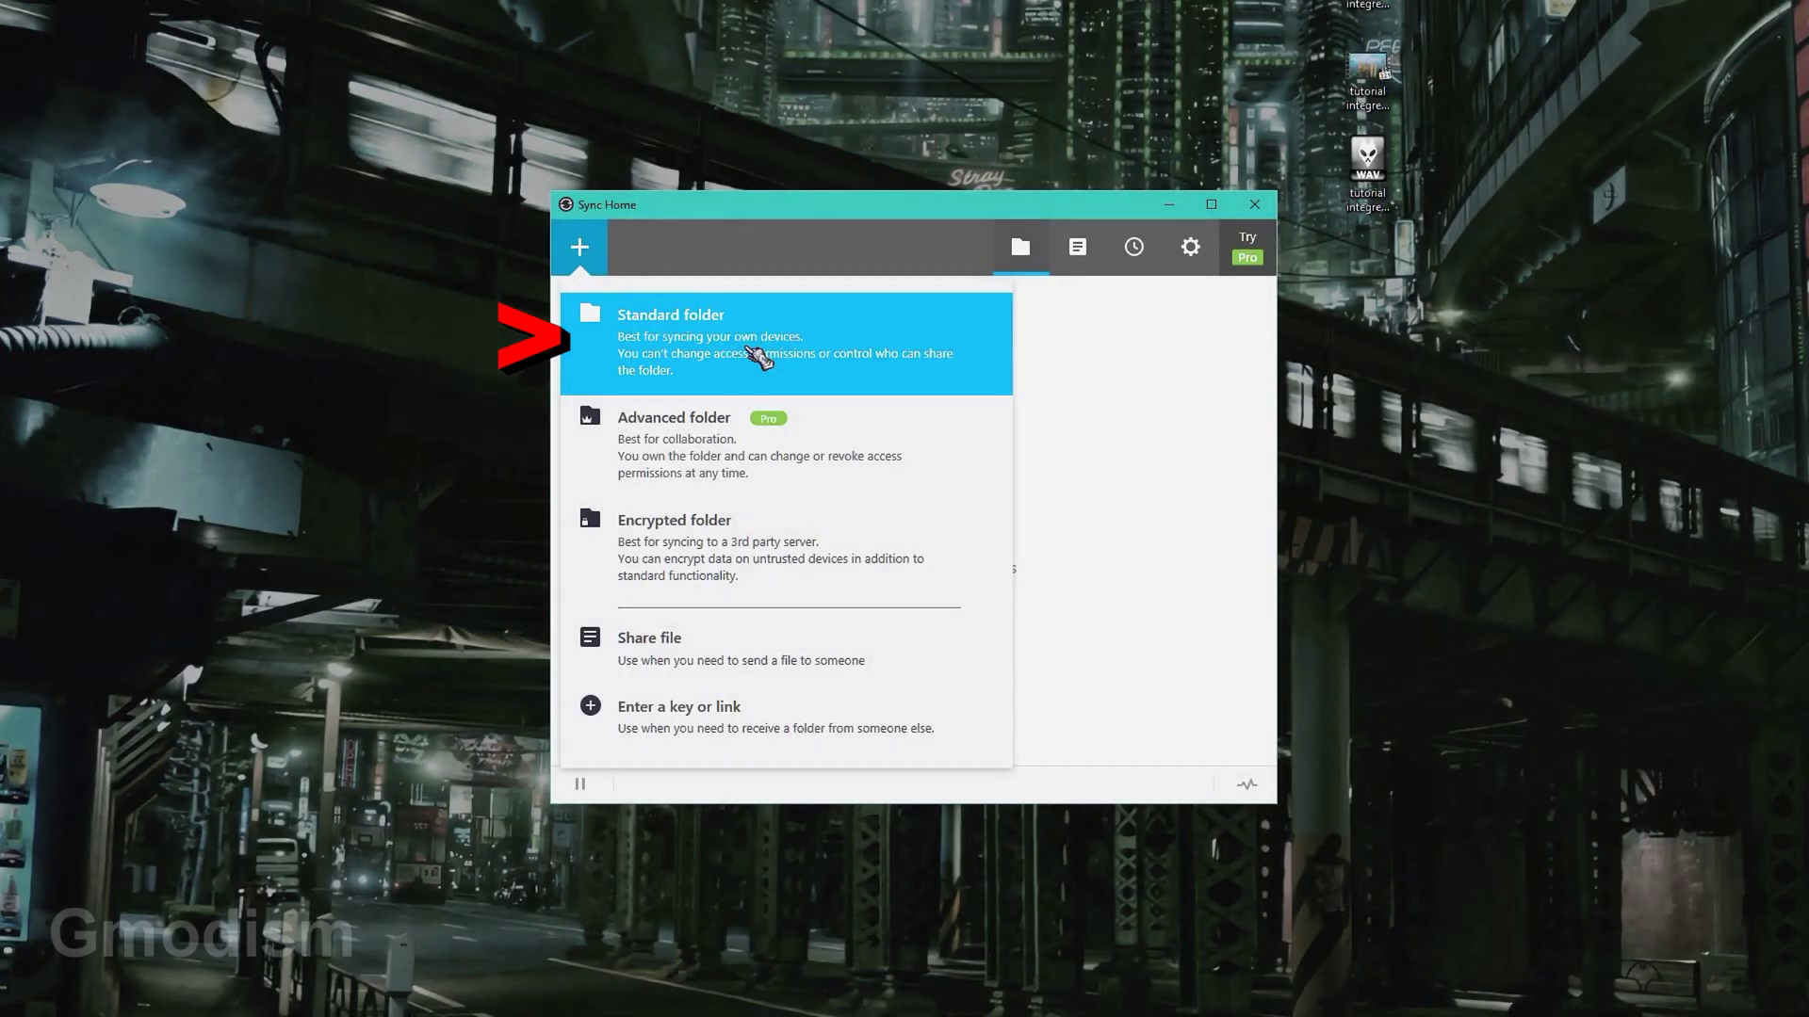
click(656, 275)
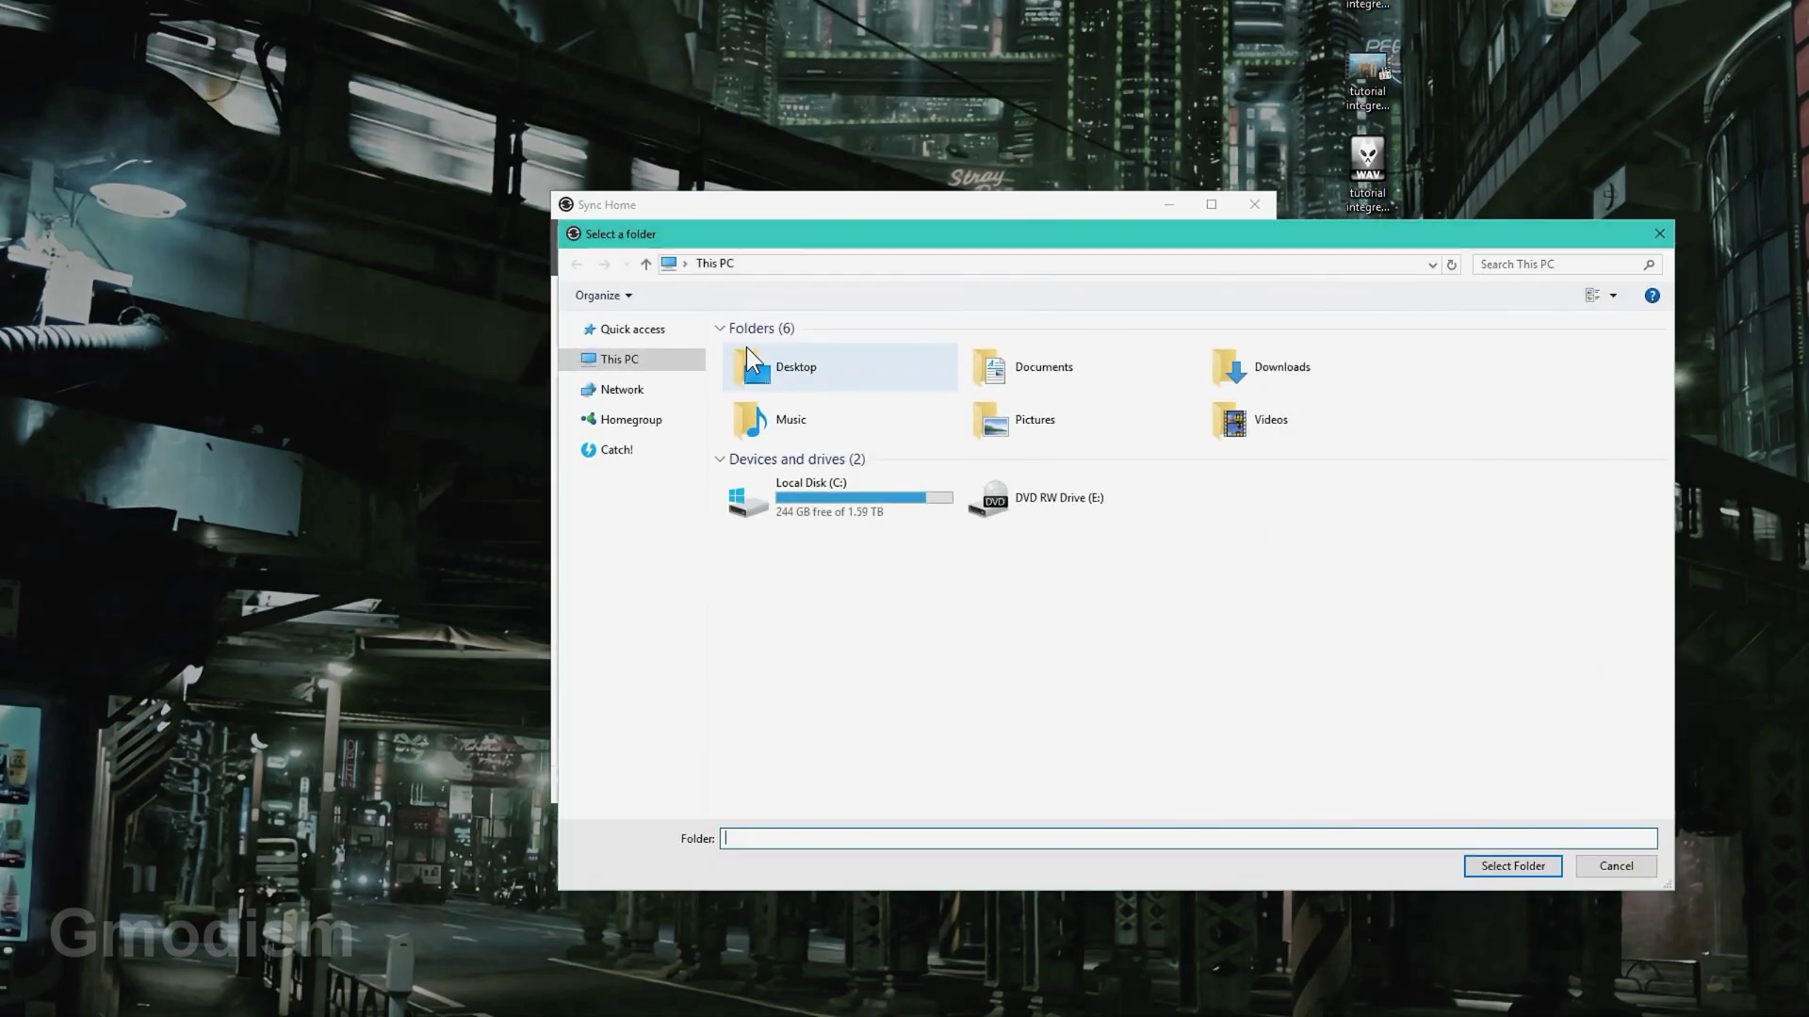
click(903, 260)
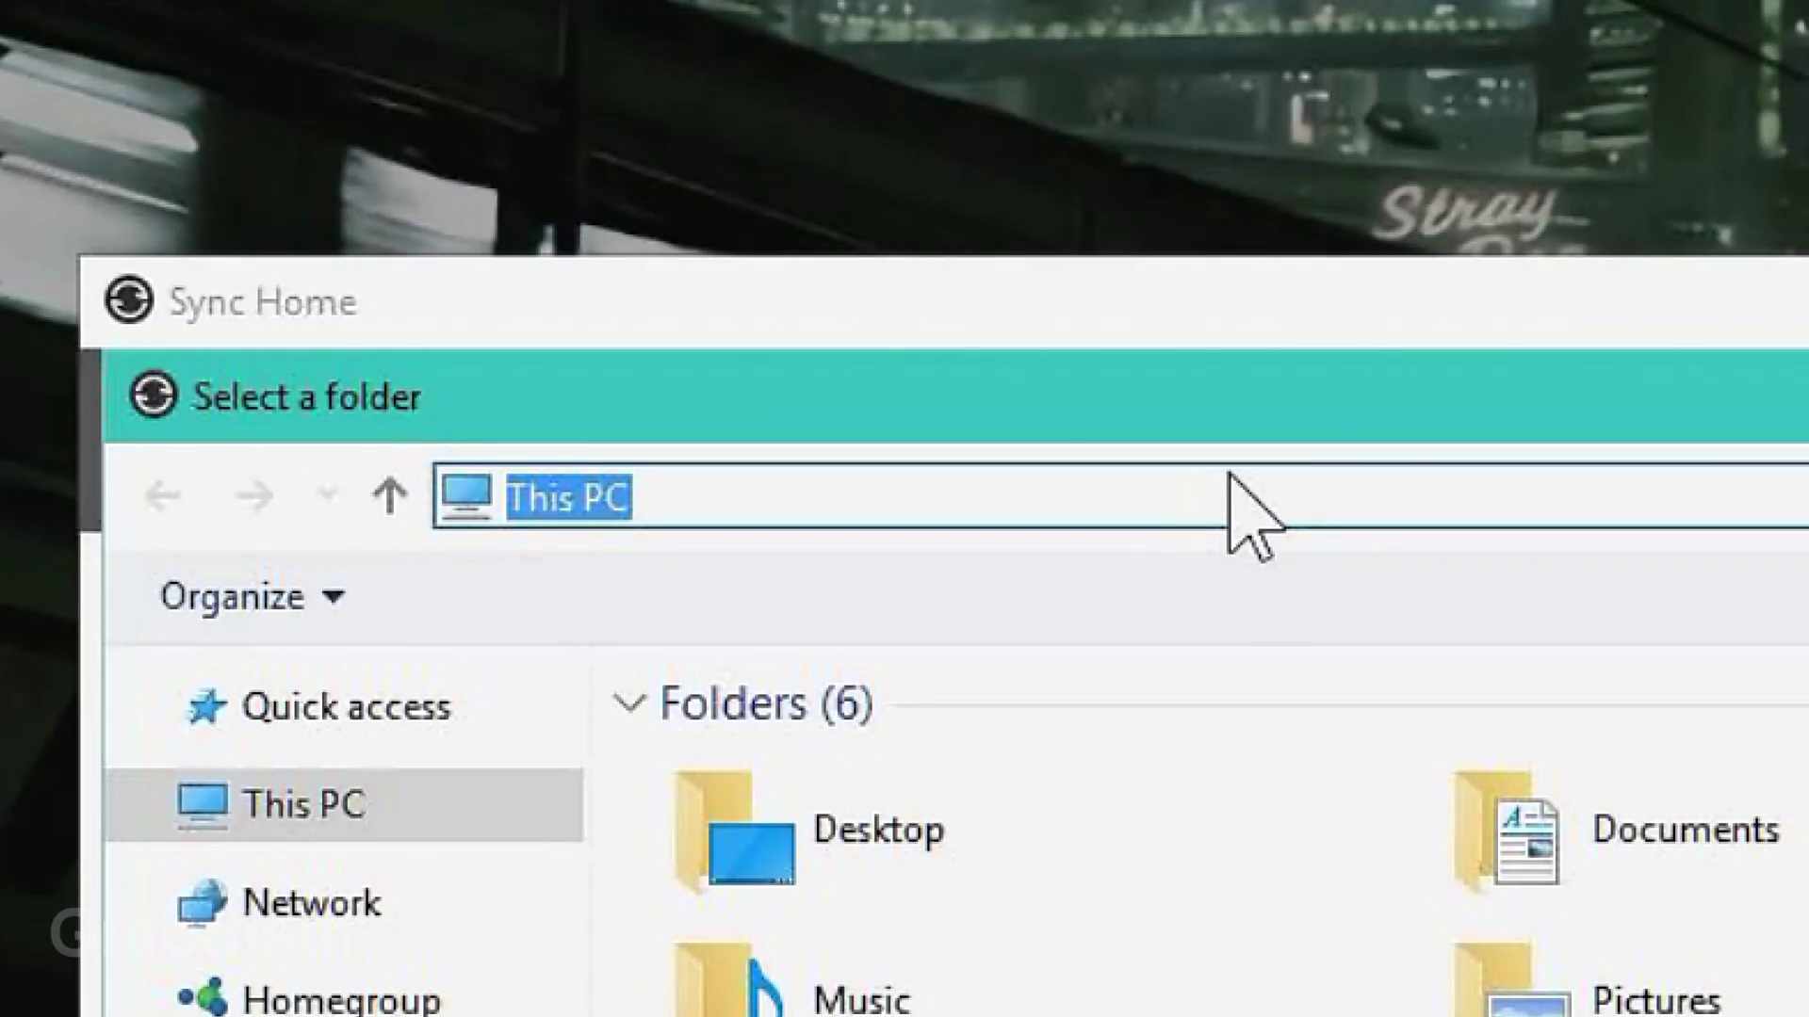
key(ctrl+v)
key(Return)
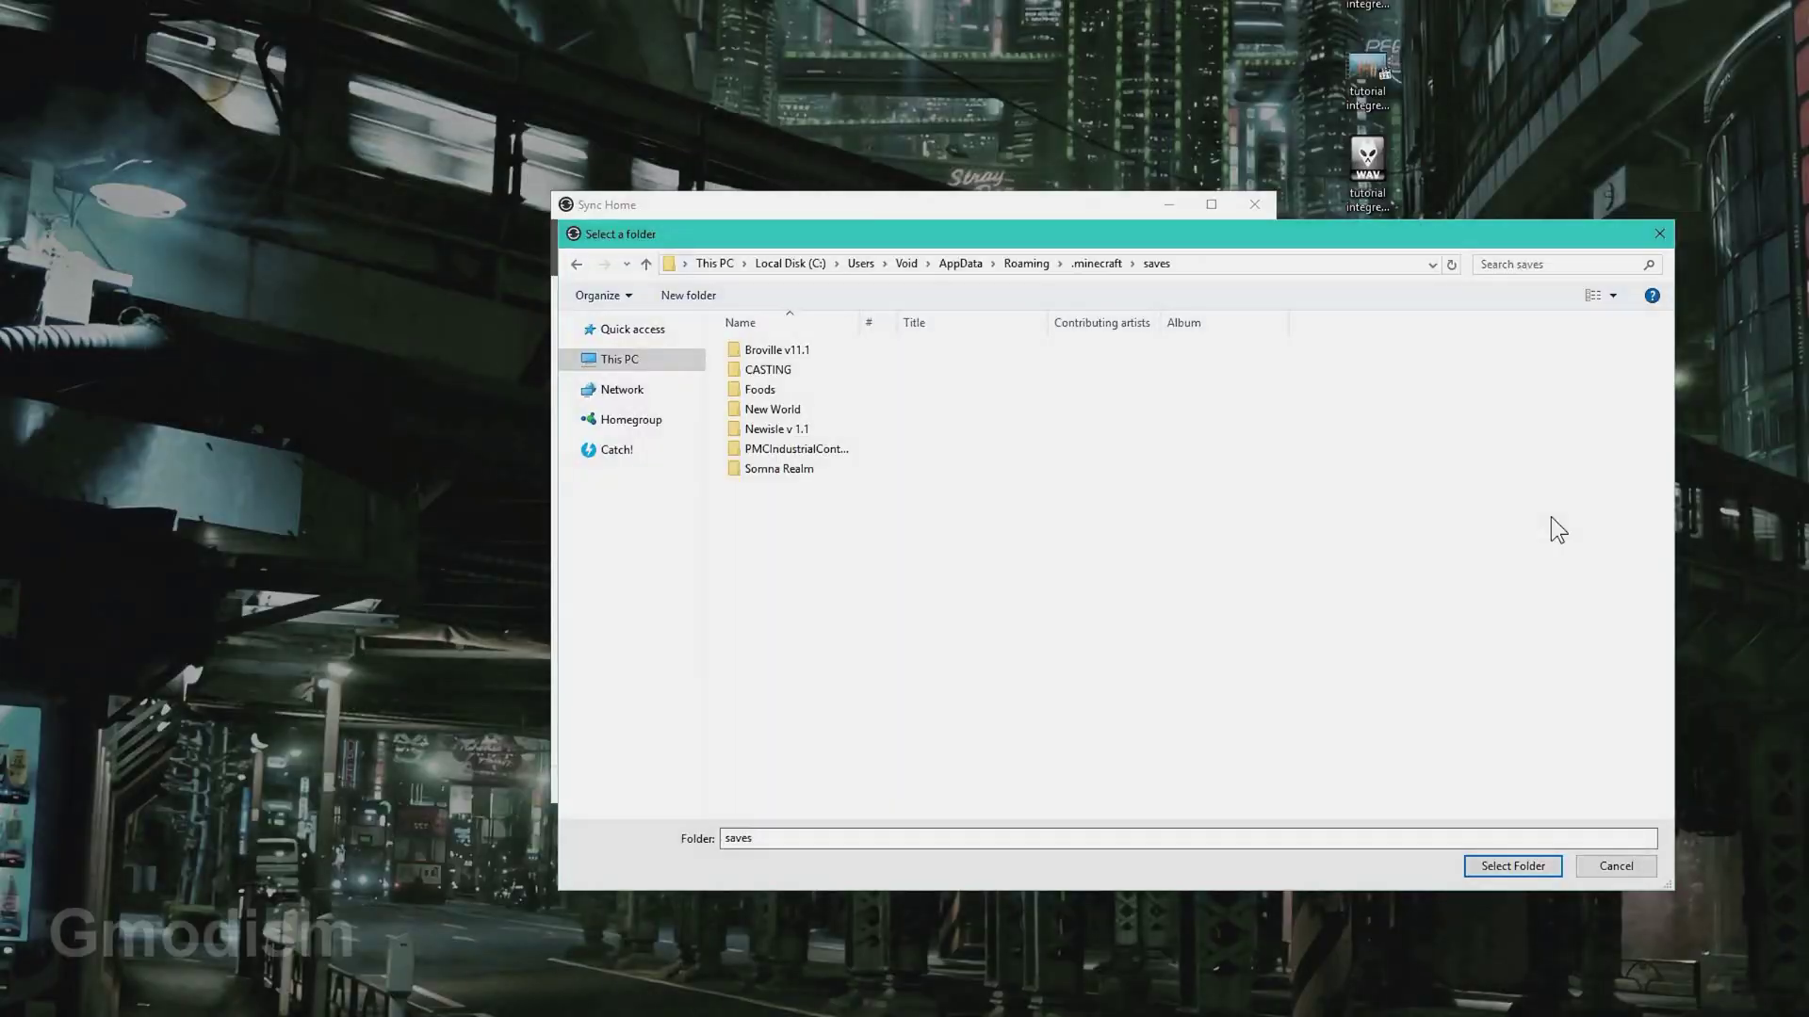
click(1539, 868)
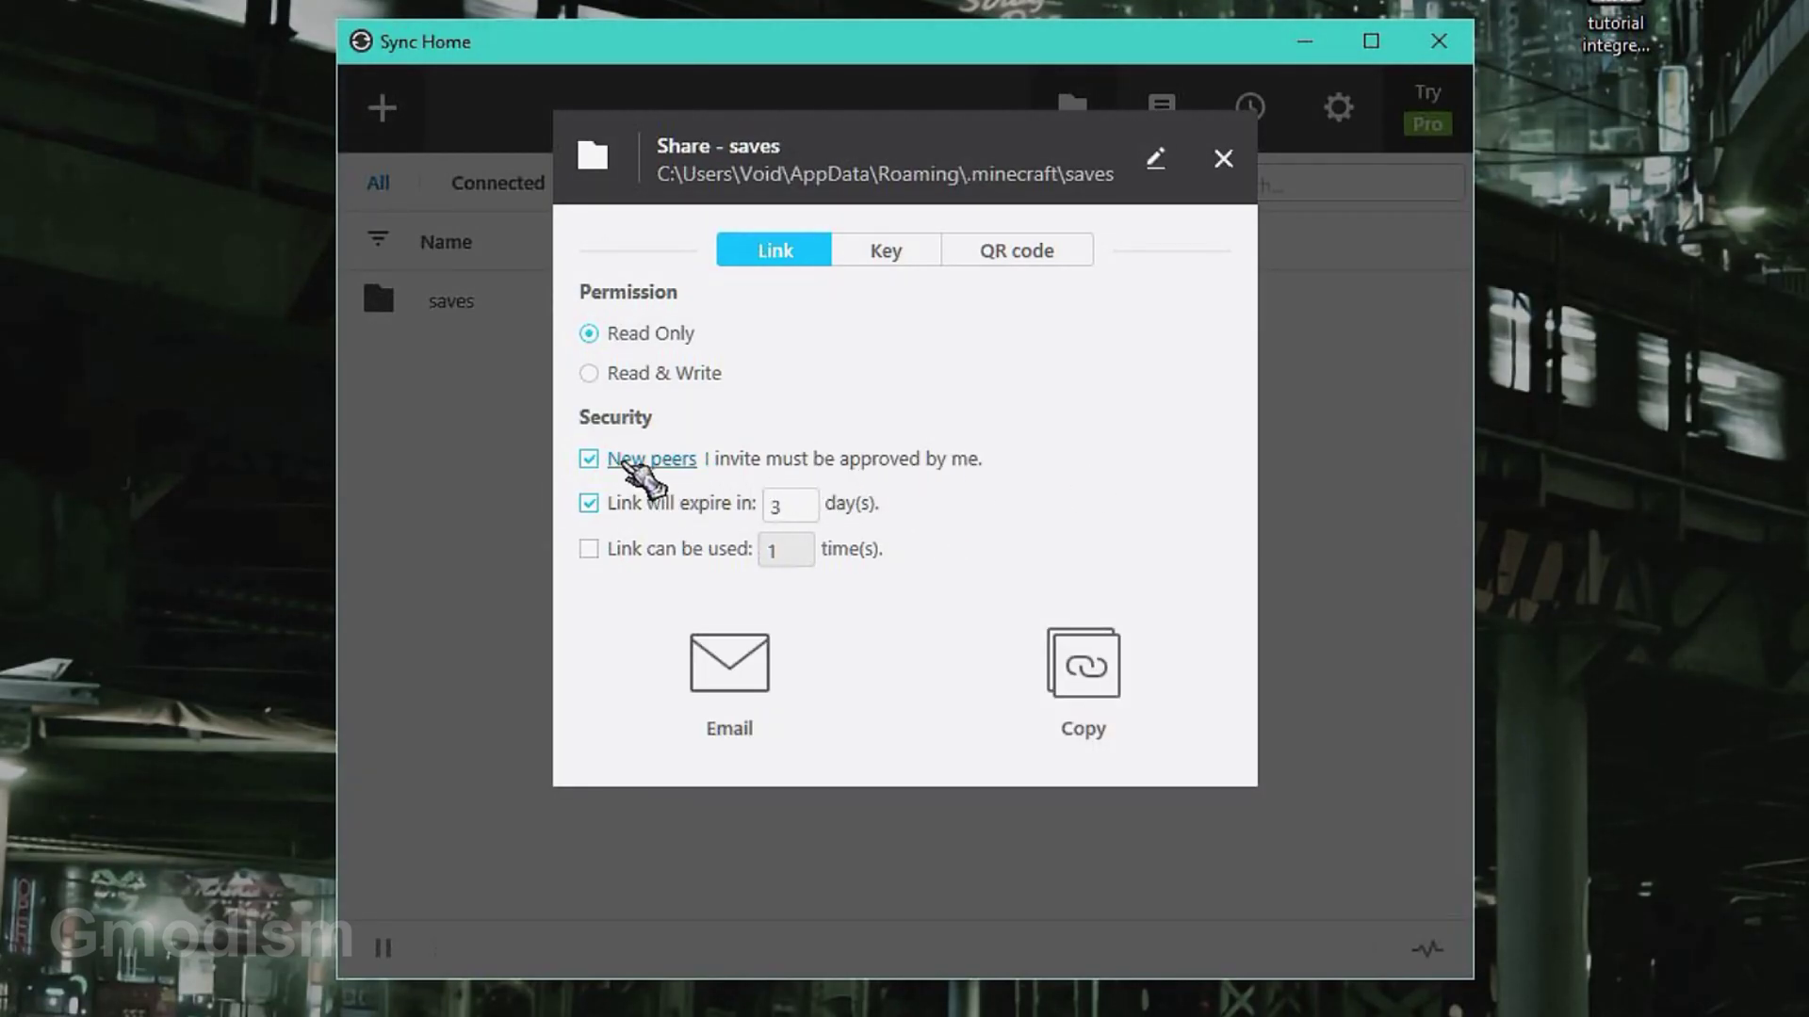
Give the saves share link Read & Write access without peer approval, and email it.
click(589, 458)
click(622, 373)
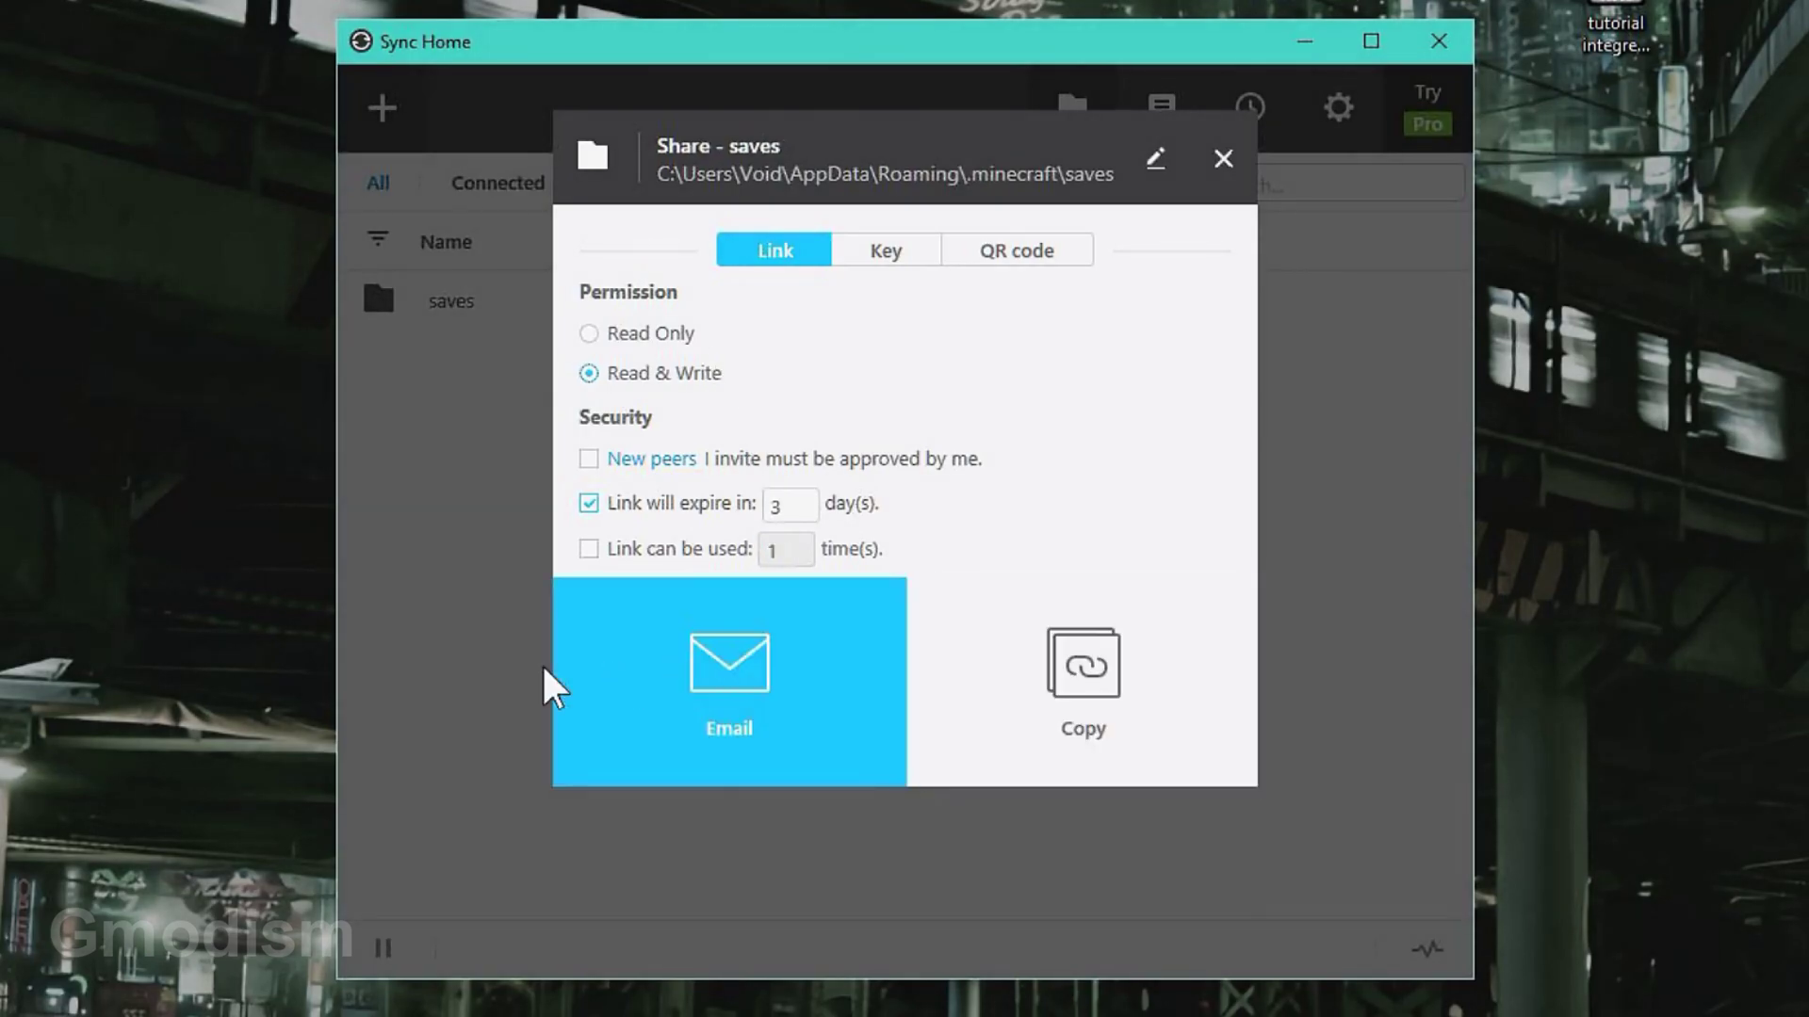
click(732, 680)
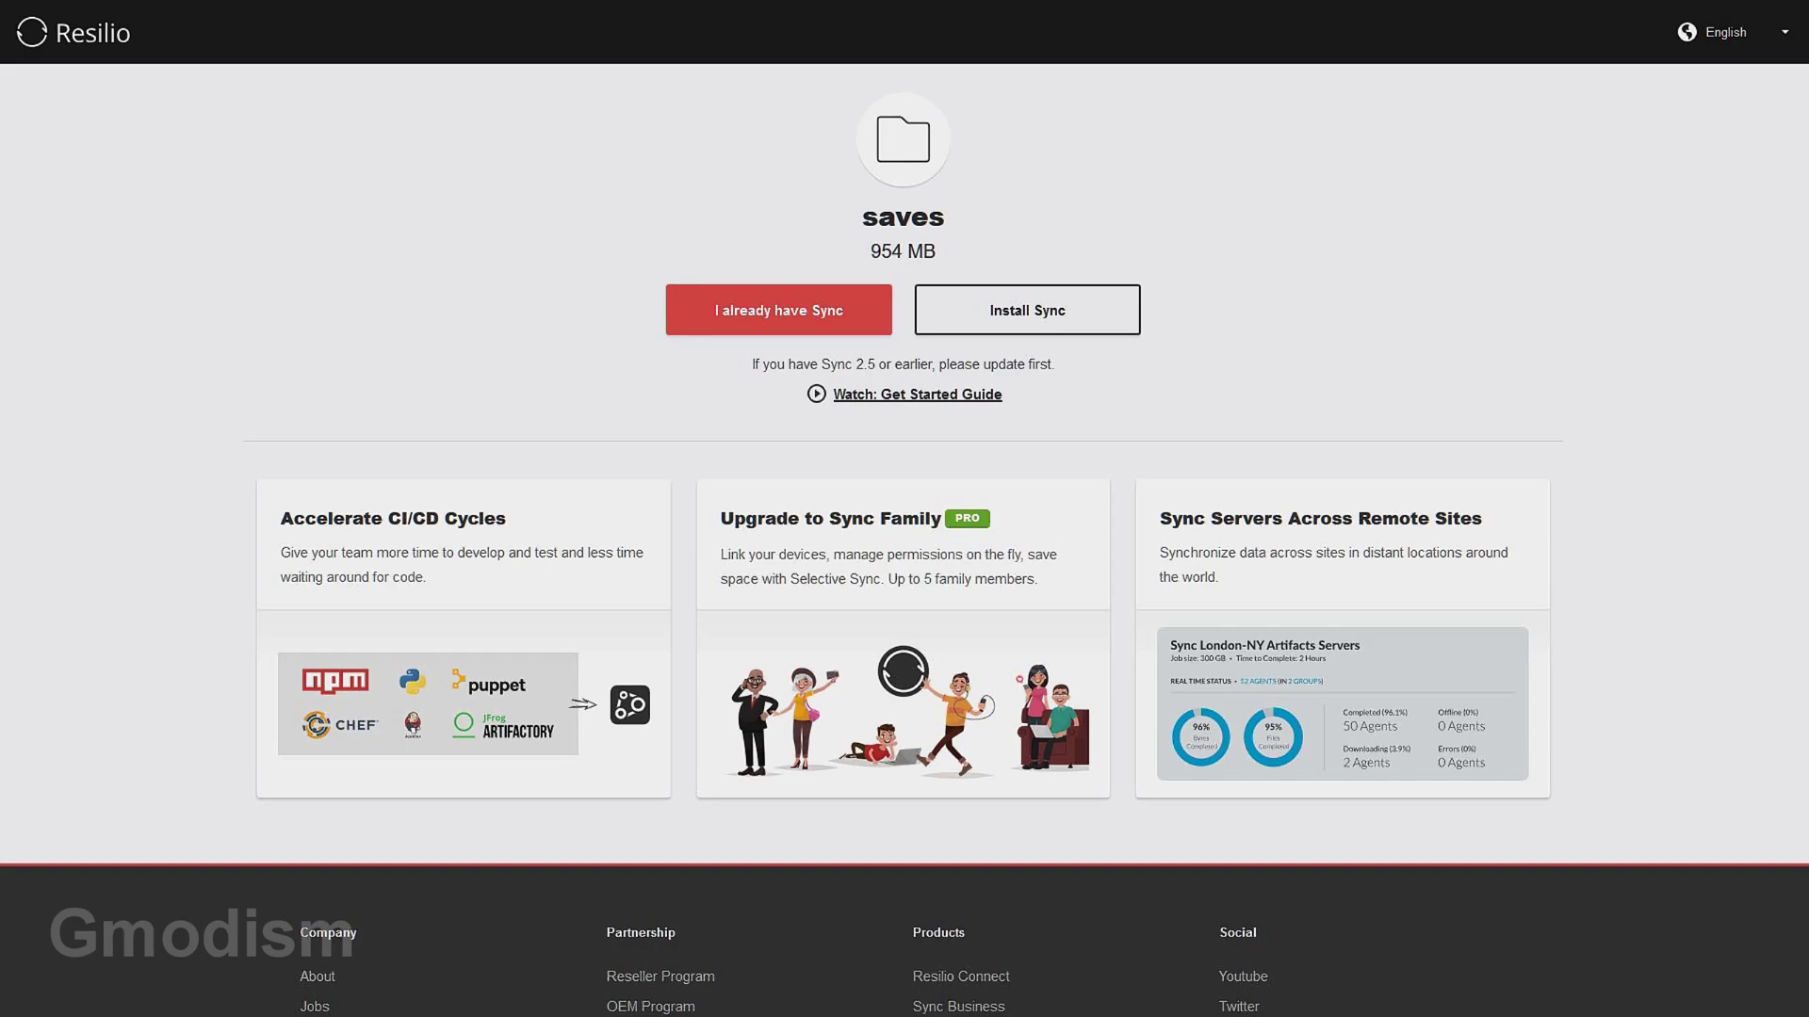
Open the btsync link in Resilio Sync, always using it for such links.
click(729, 314)
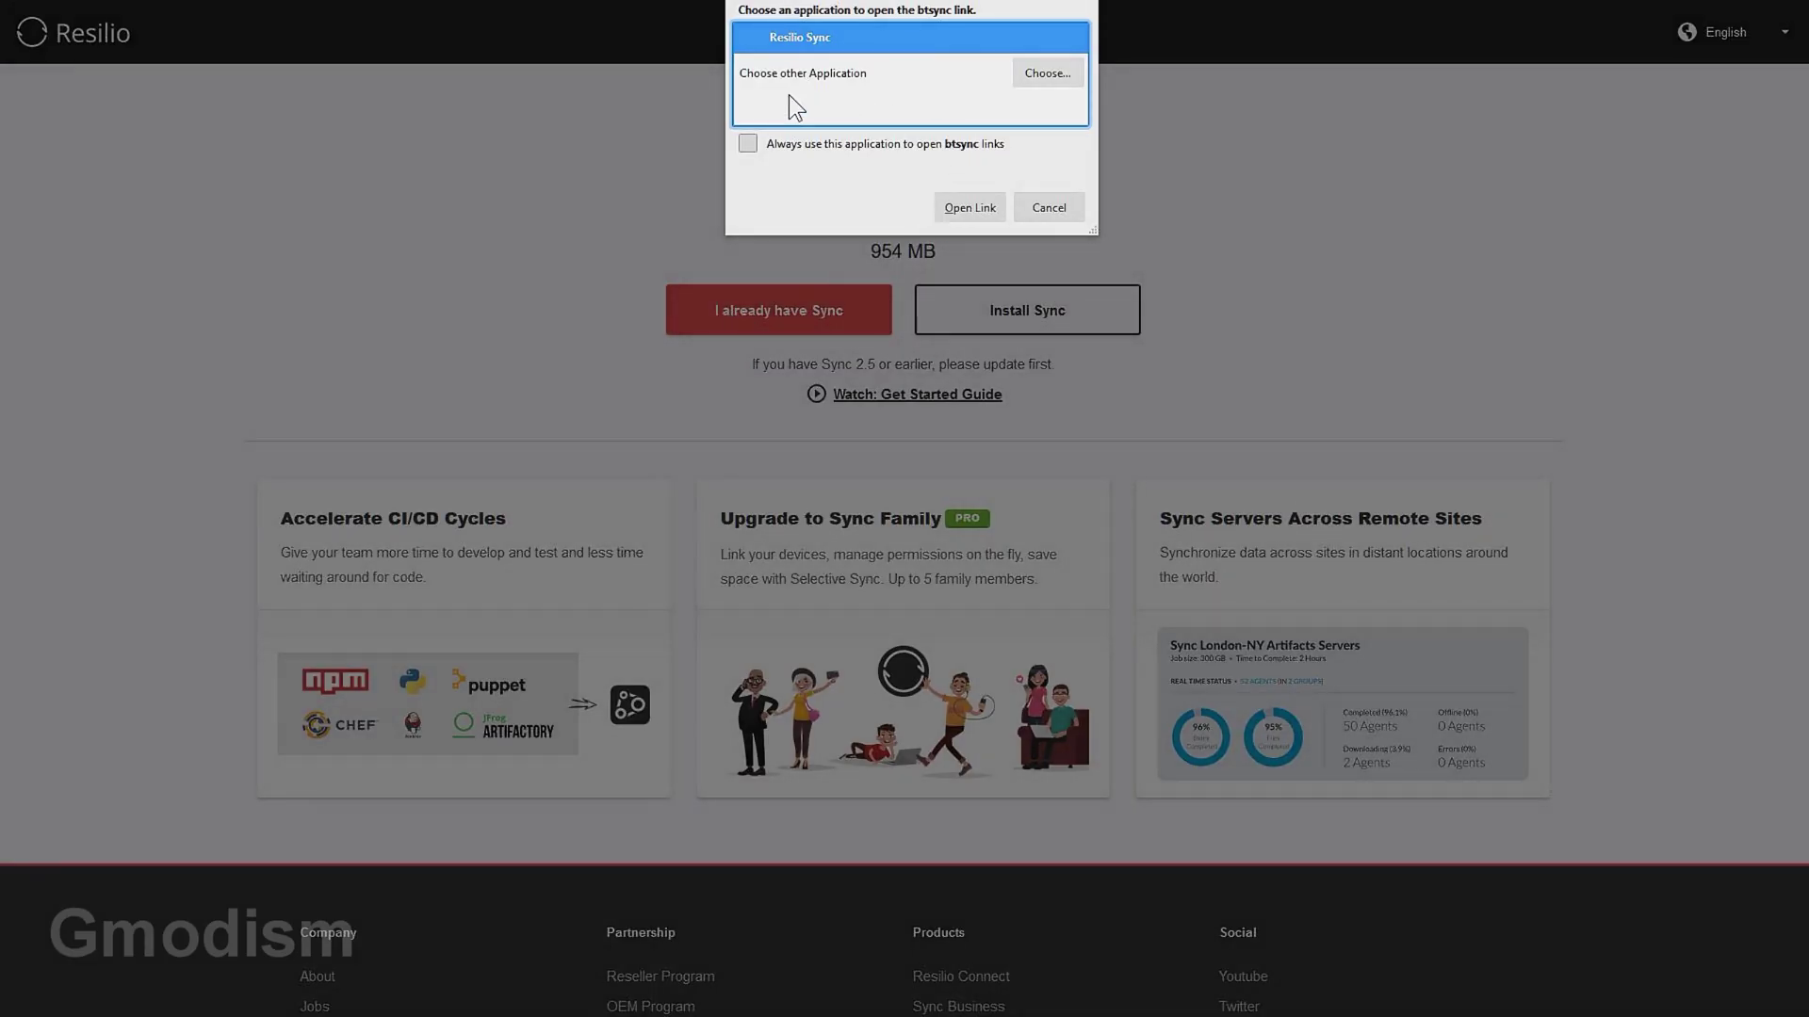
click(752, 144)
click(746, 147)
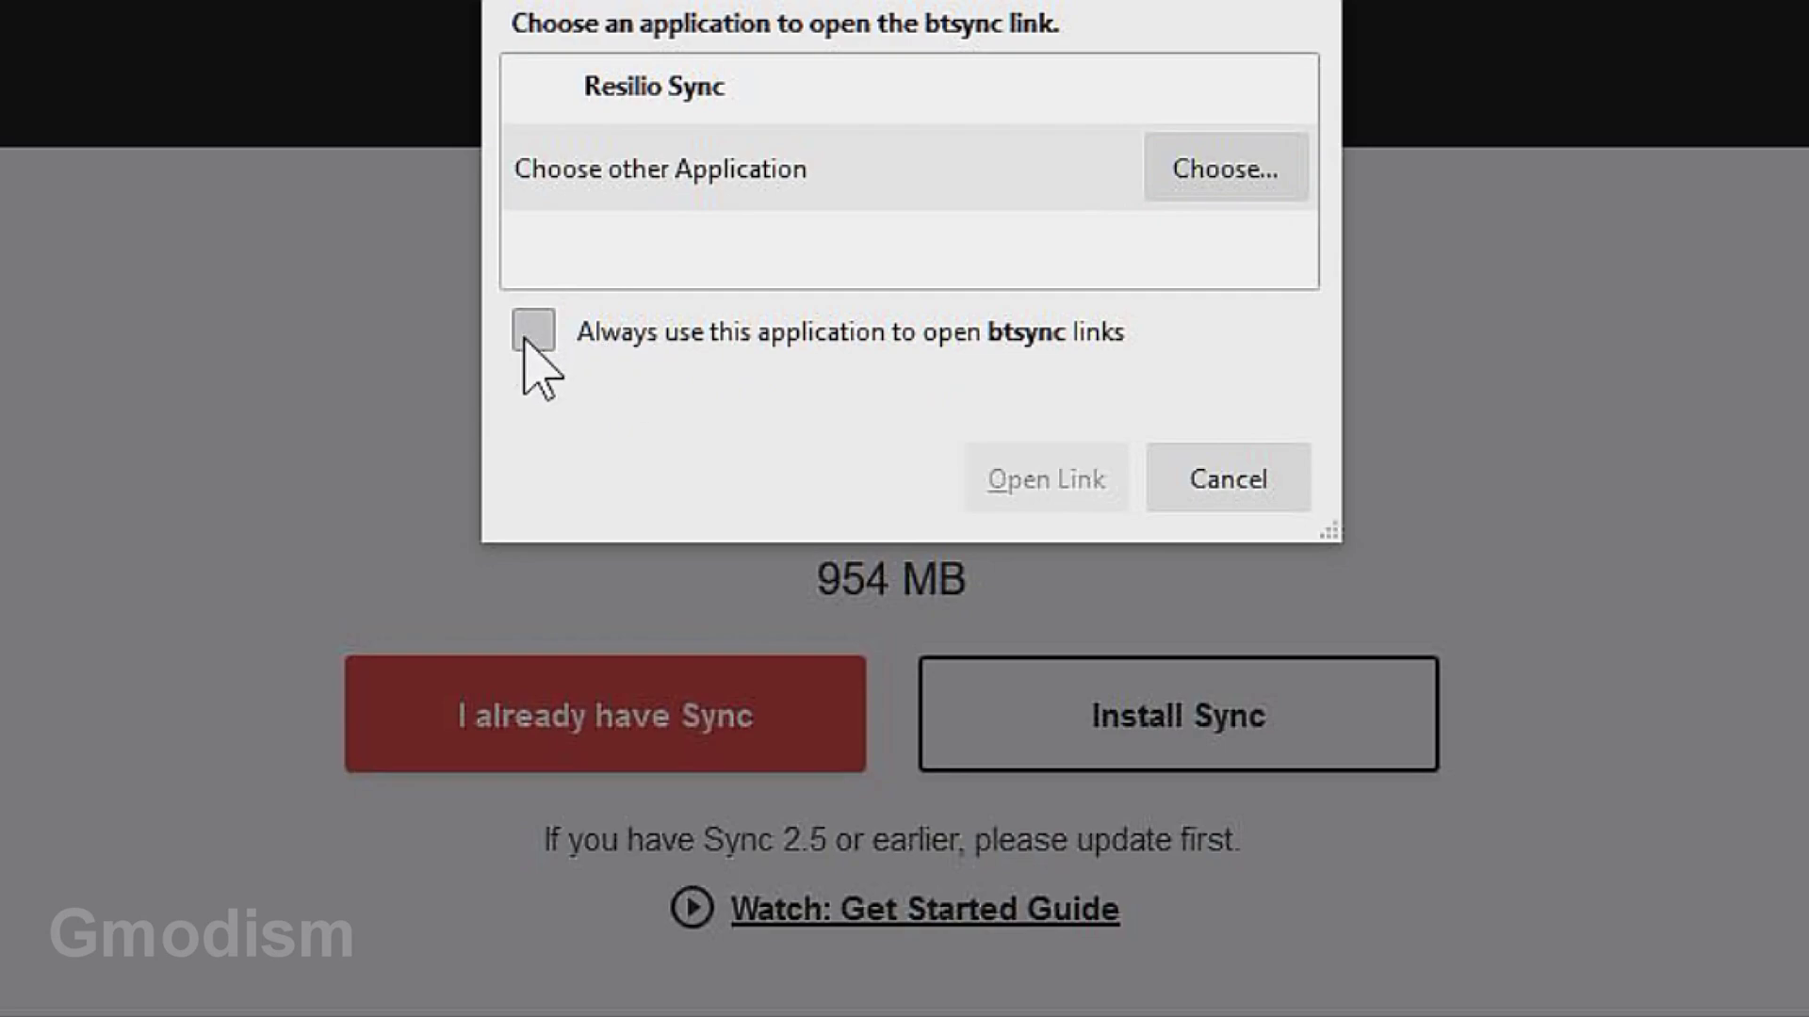
click(746, 147)
click(610, 85)
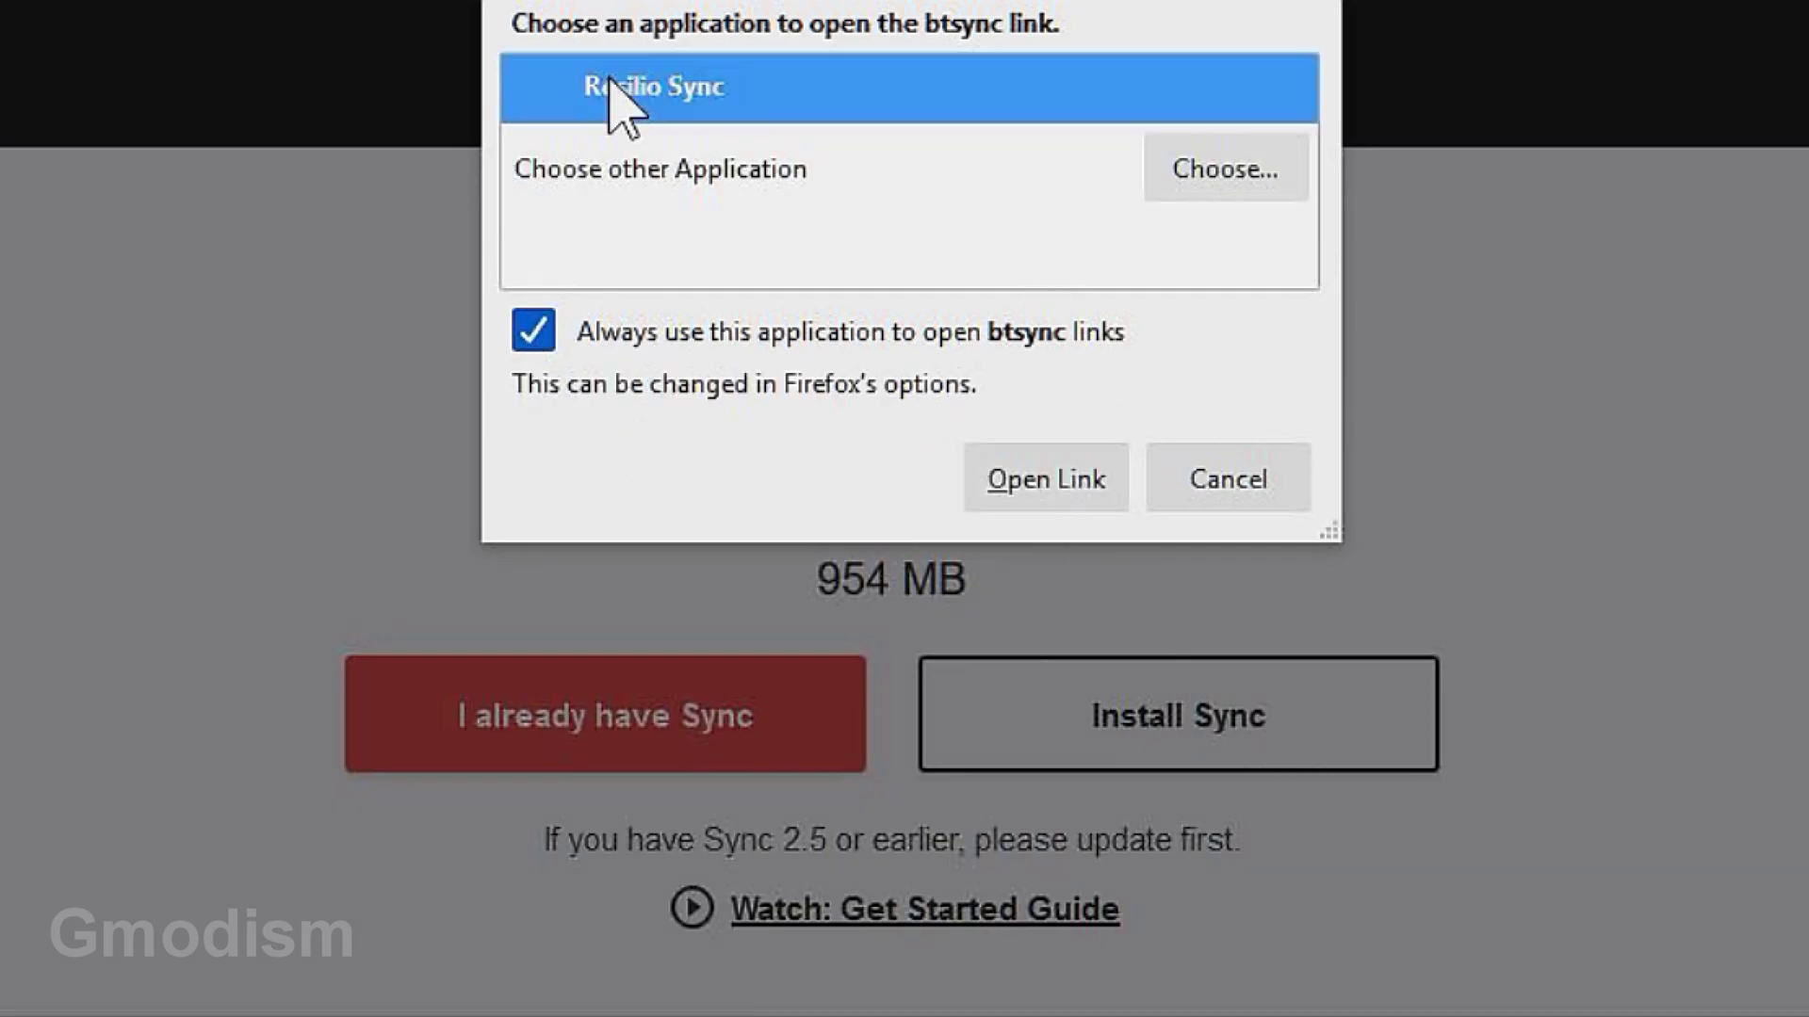
click(1063, 496)
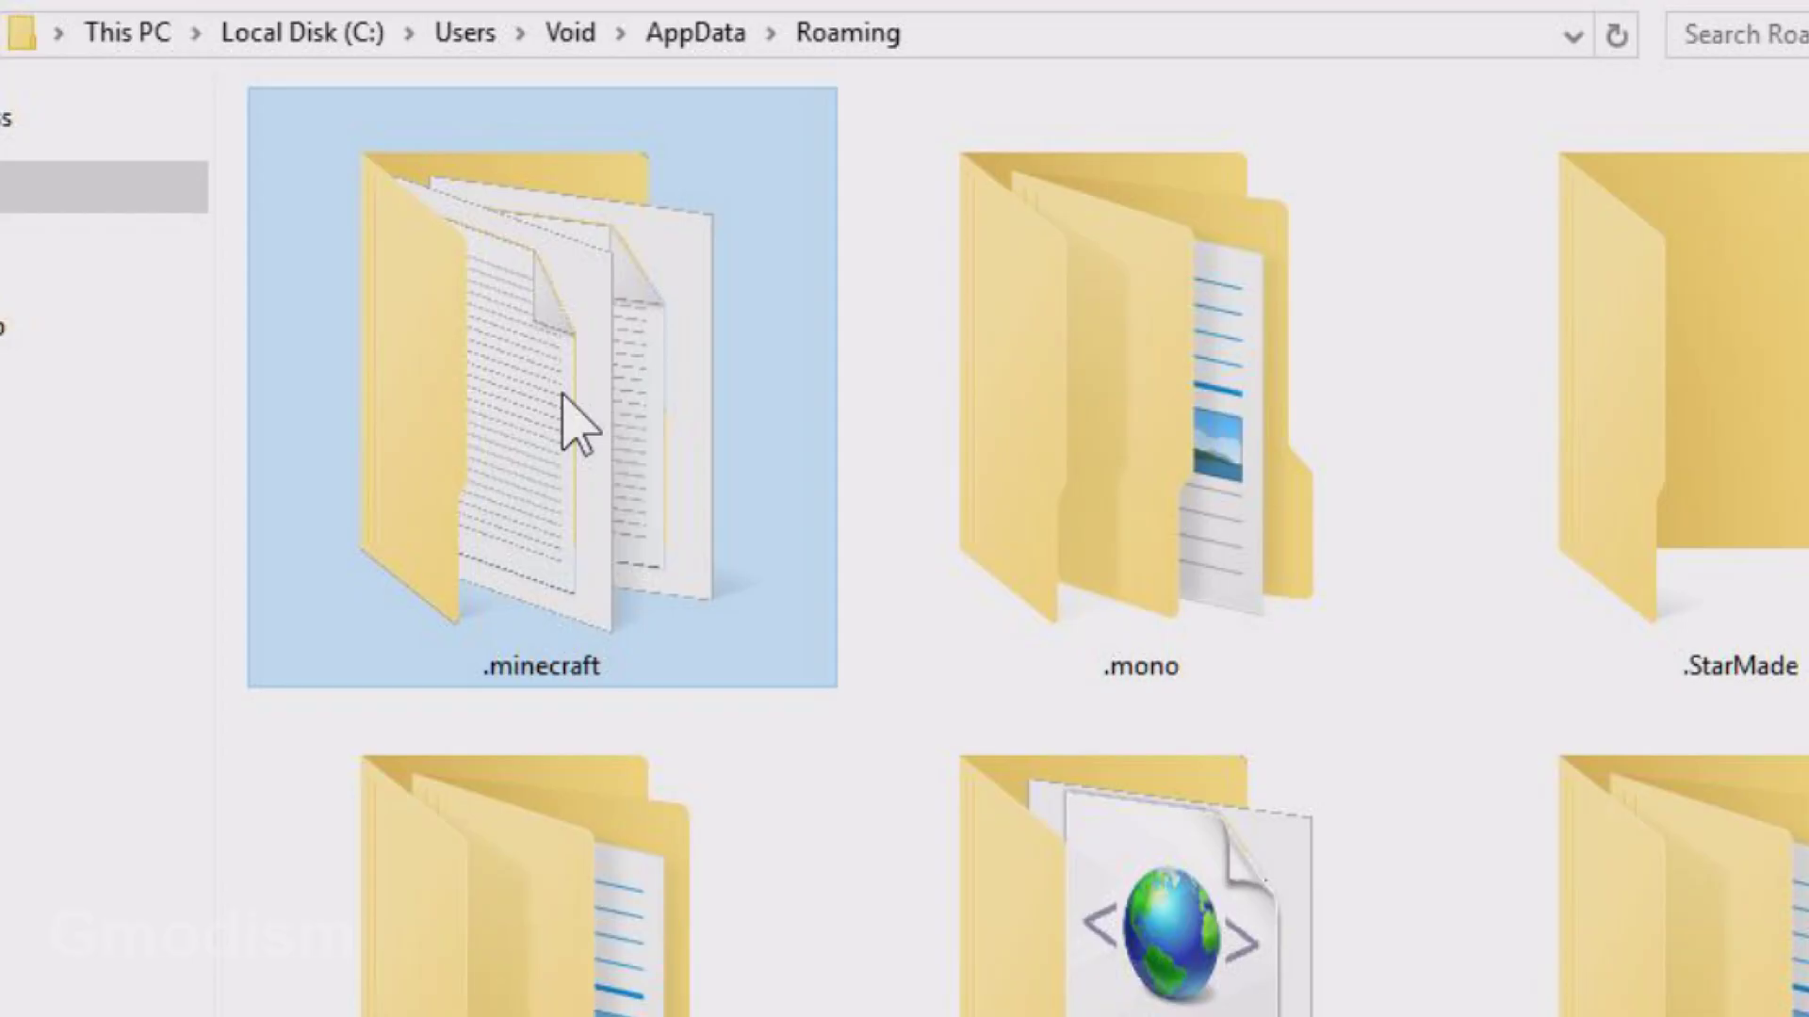
Connect the shared folder to AppData\Roaming\.minecraft\saves, accepting the non-empty folder warning.
double_click(577, 415)
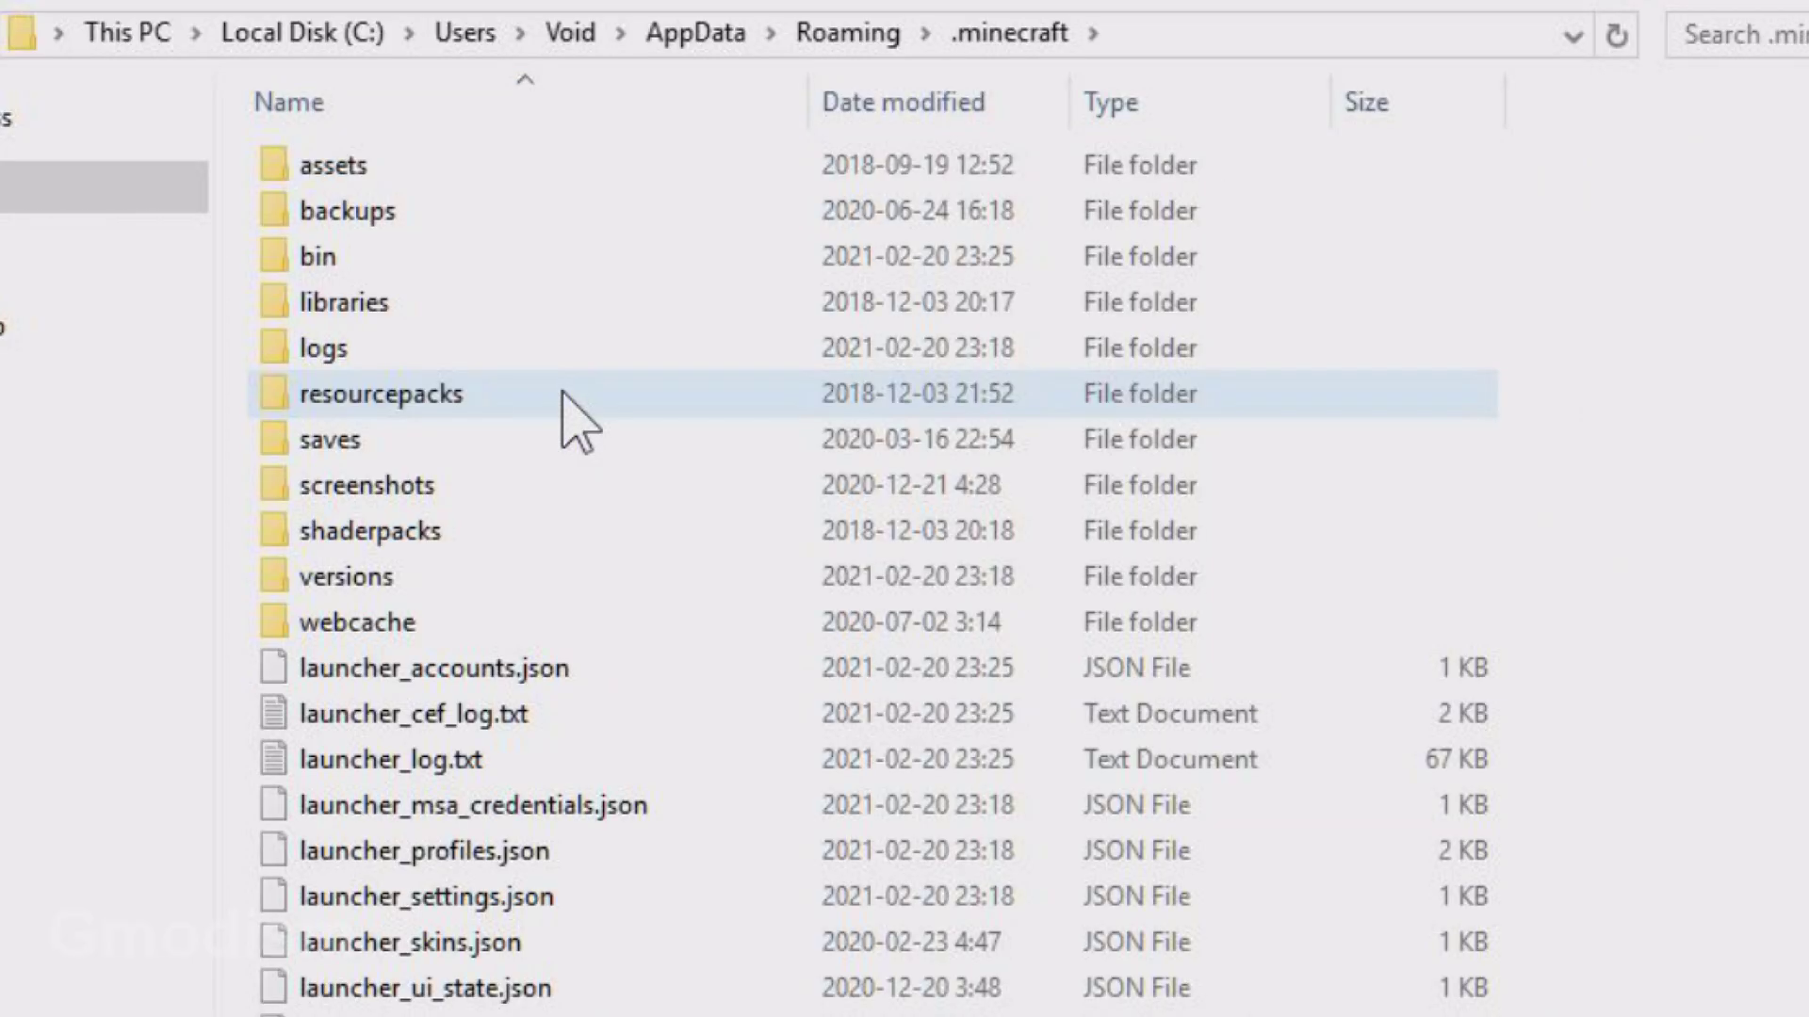
double_click(477, 452)
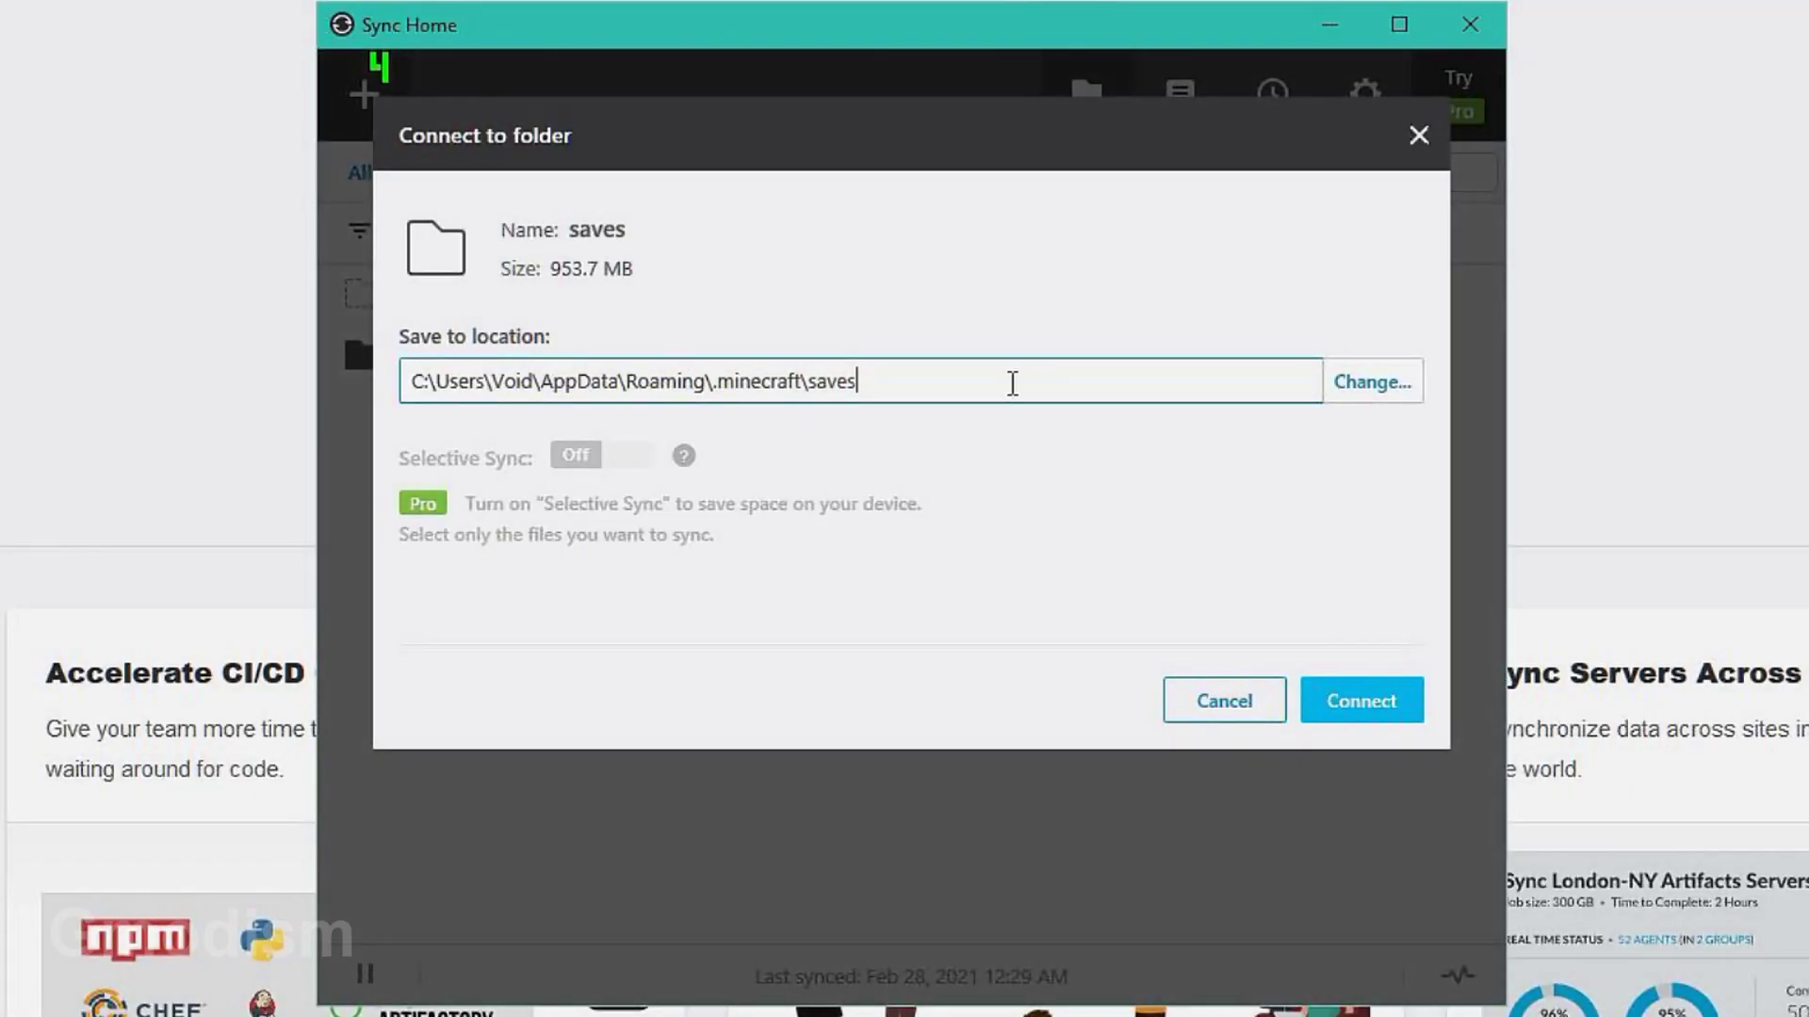
drag(1009, 384, 739, 383)
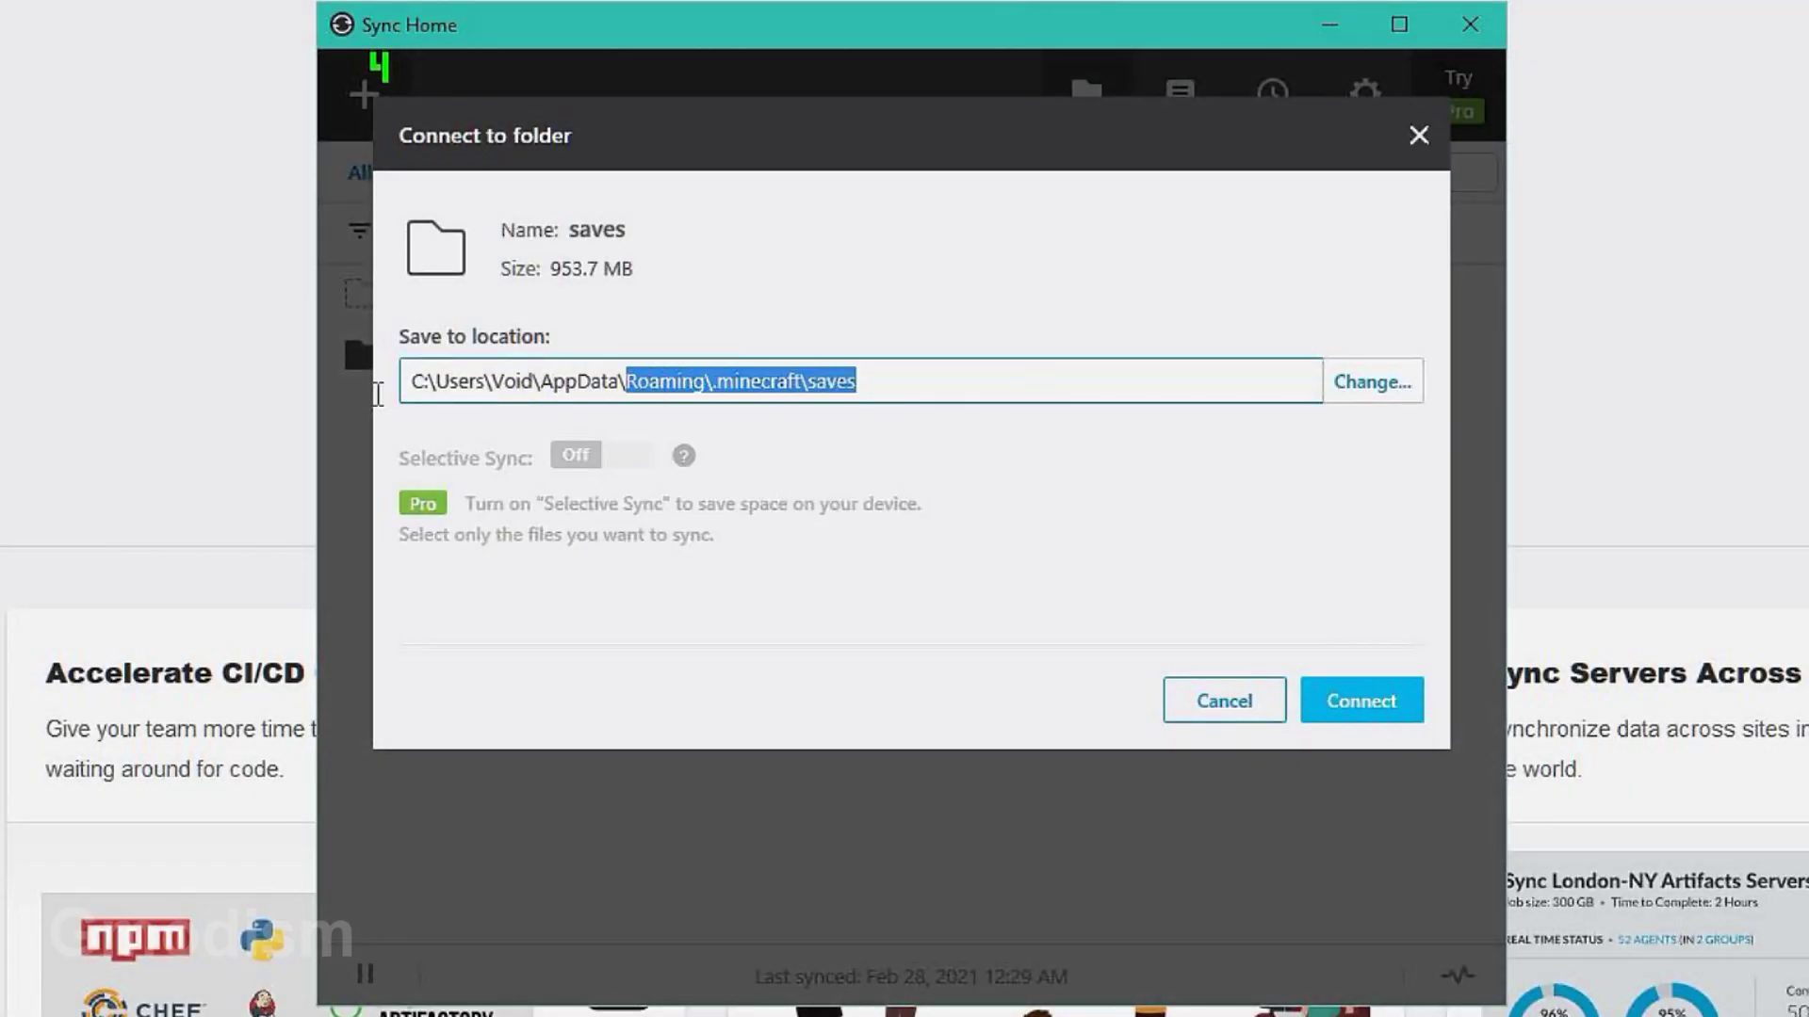
click(853, 381)
drag(852, 381, 537, 396)
click(919, 380)
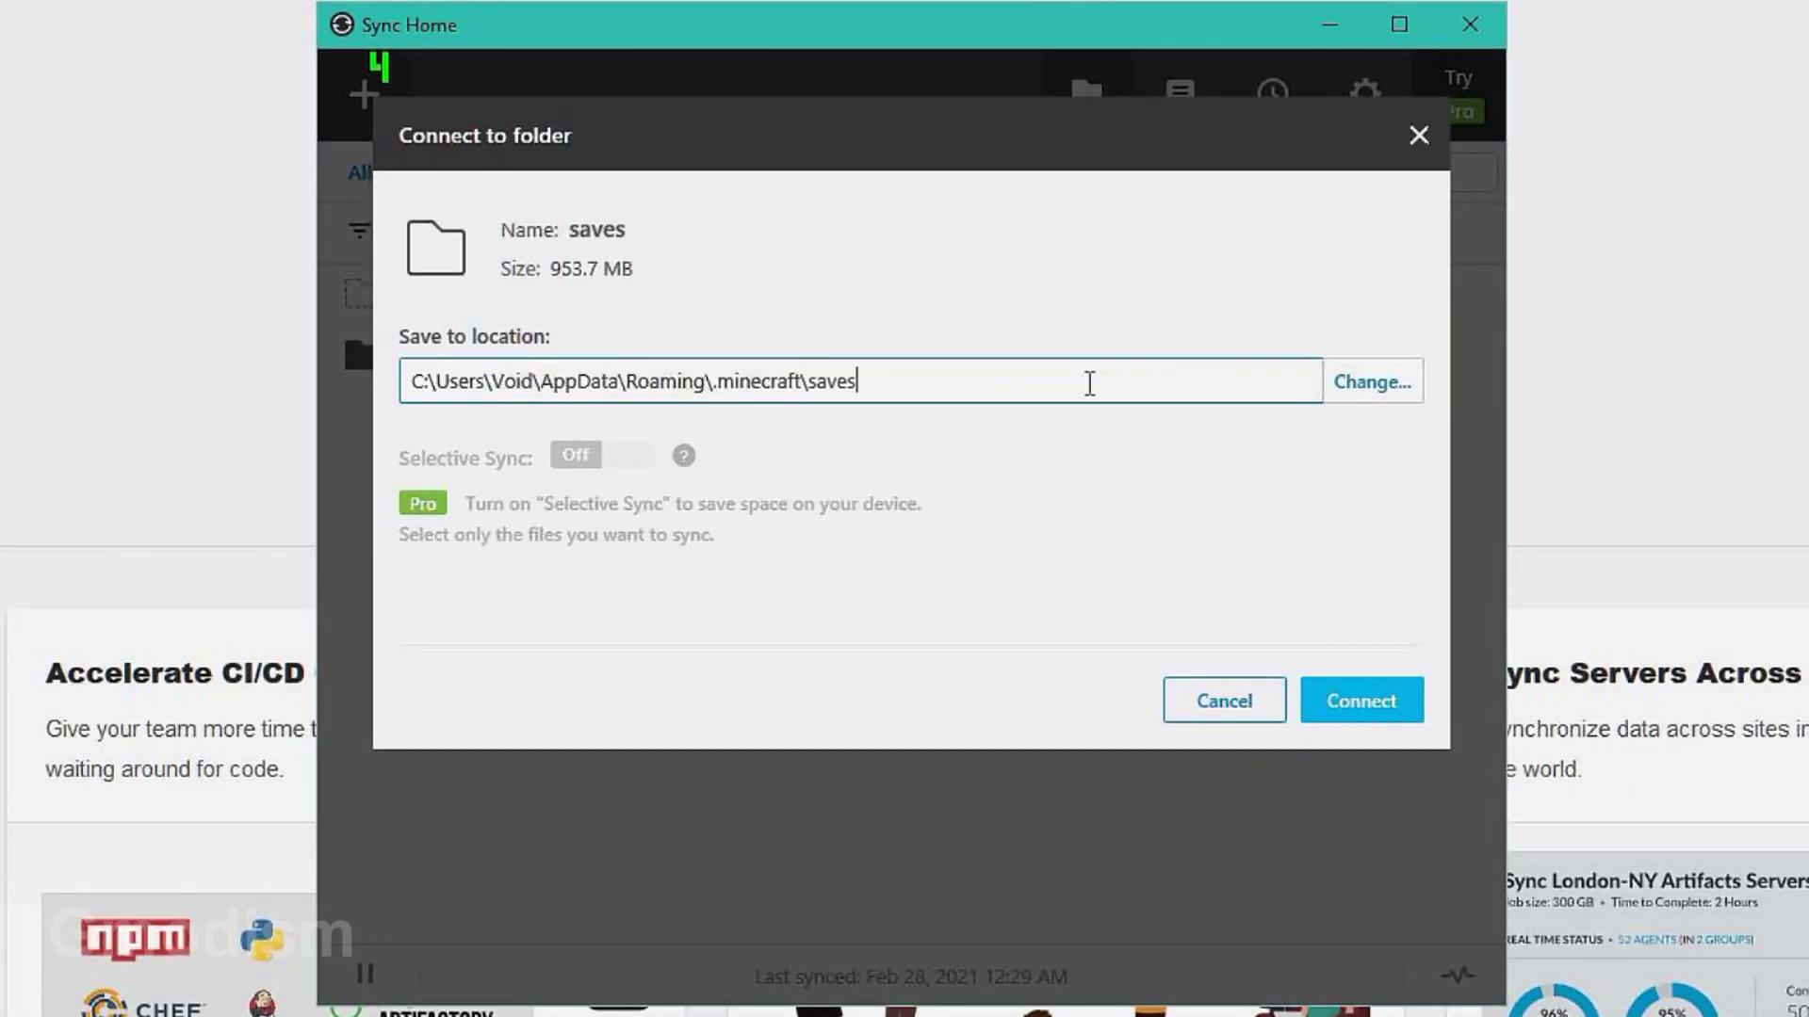
click(1379, 686)
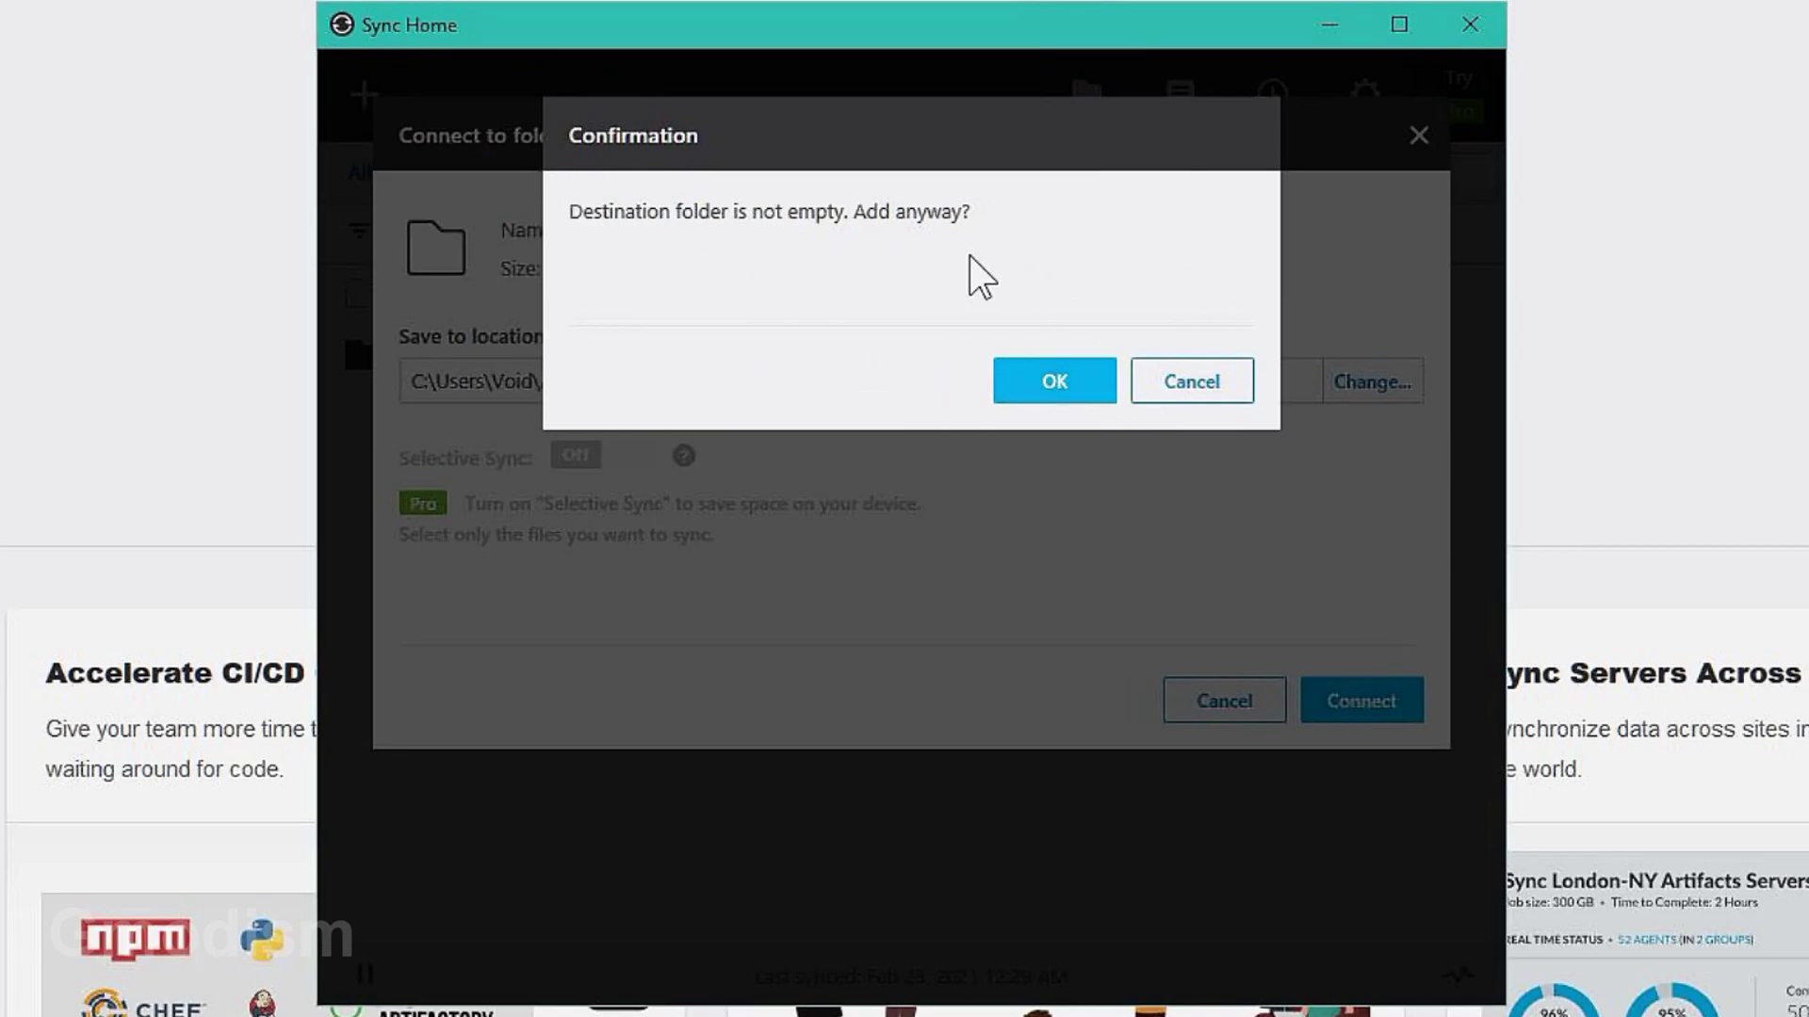
click(1061, 396)
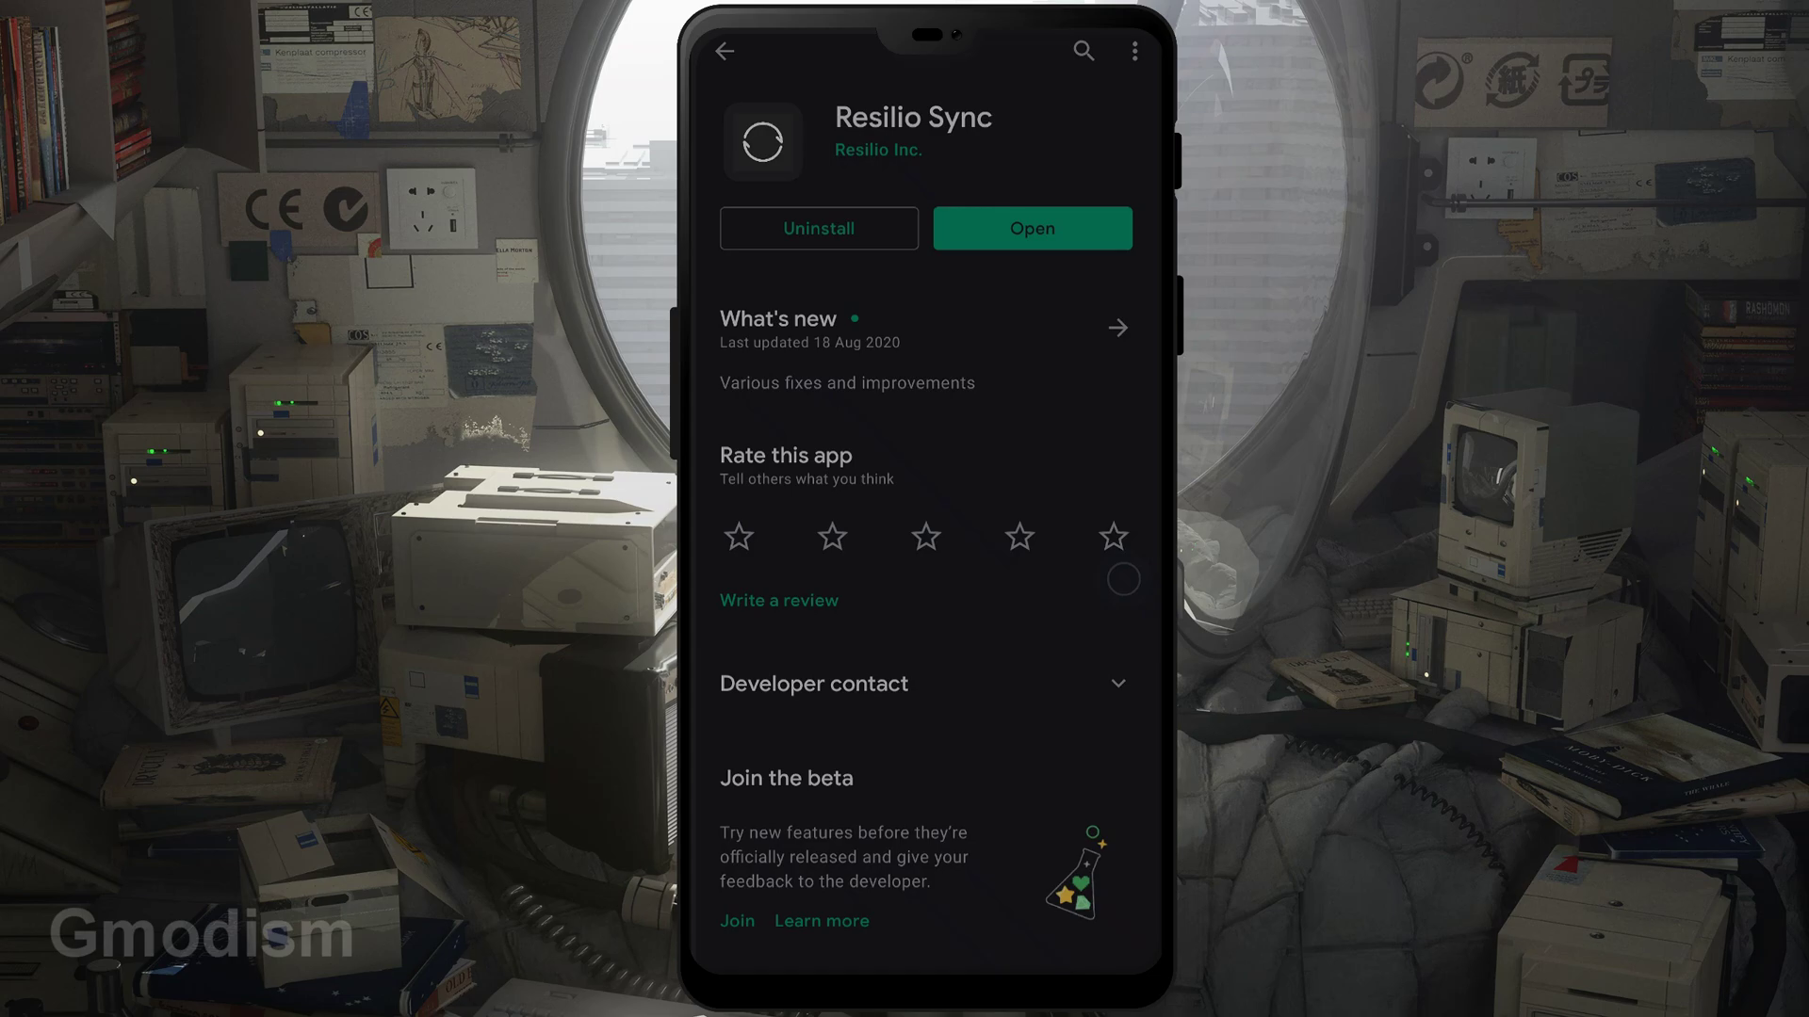
Launch Sync on Android, review Advanced and Network settings, and return to Folders.
click(1032, 228)
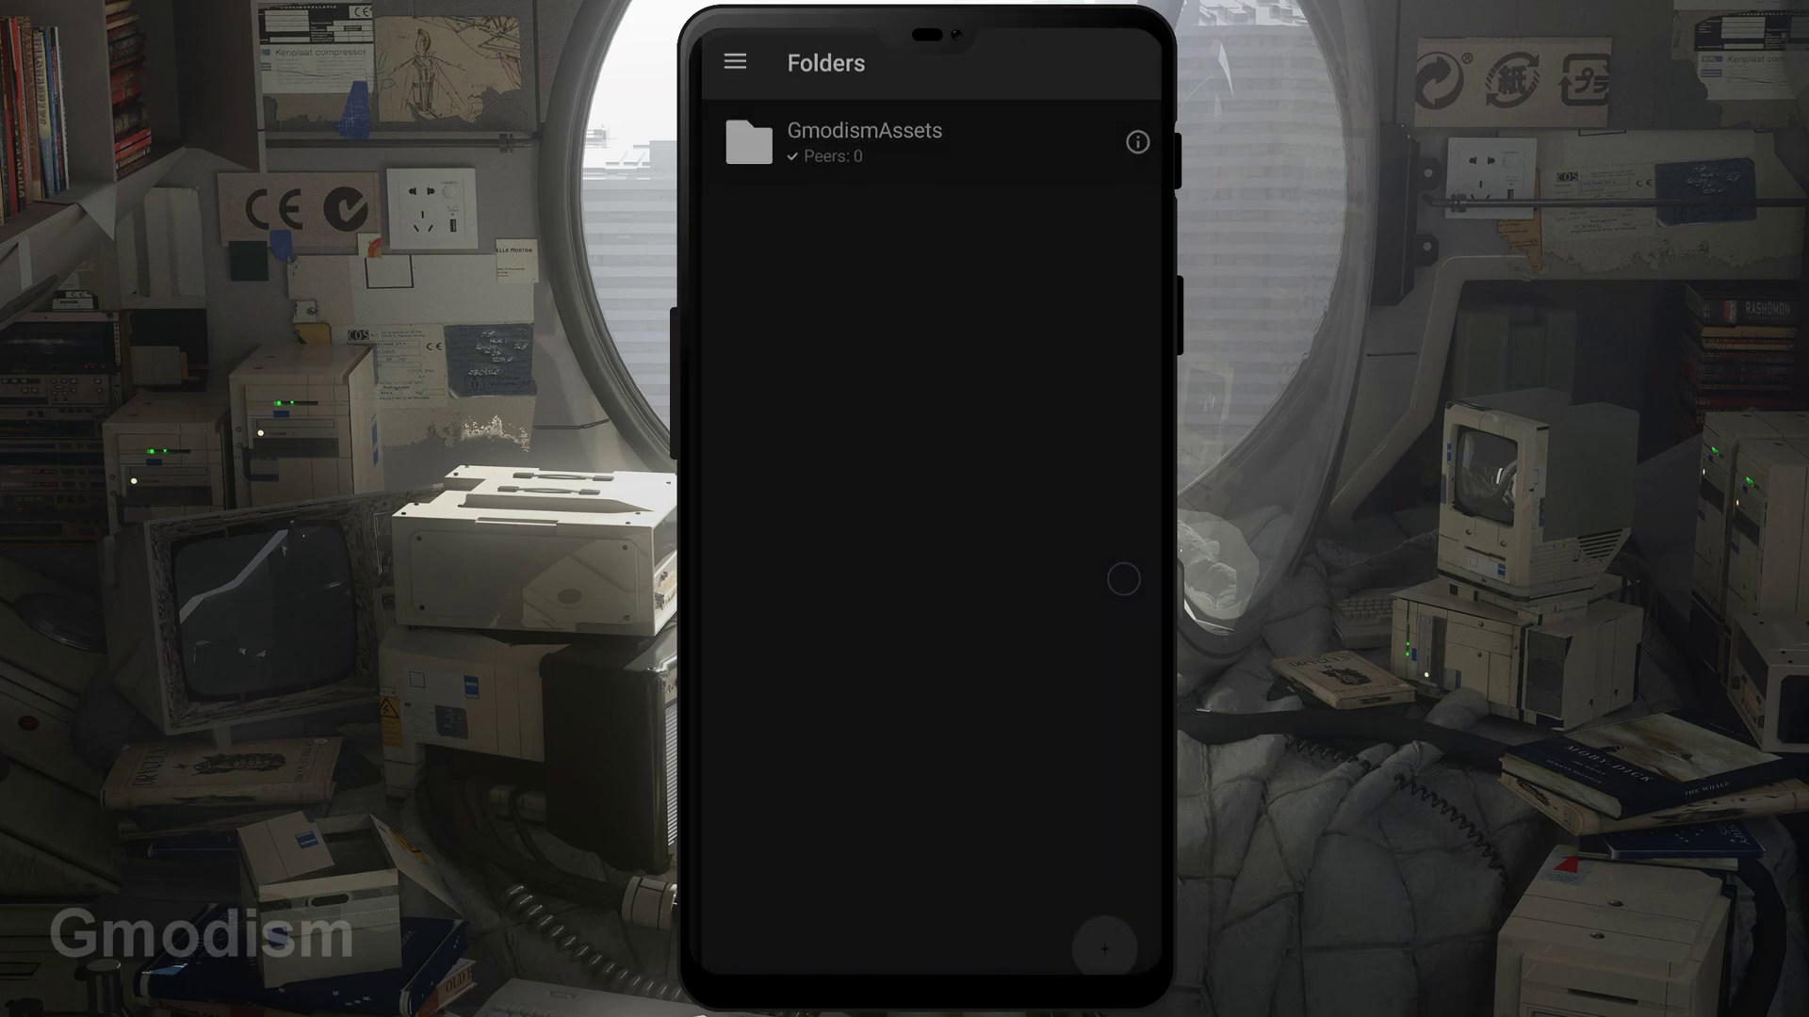
click(731, 61)
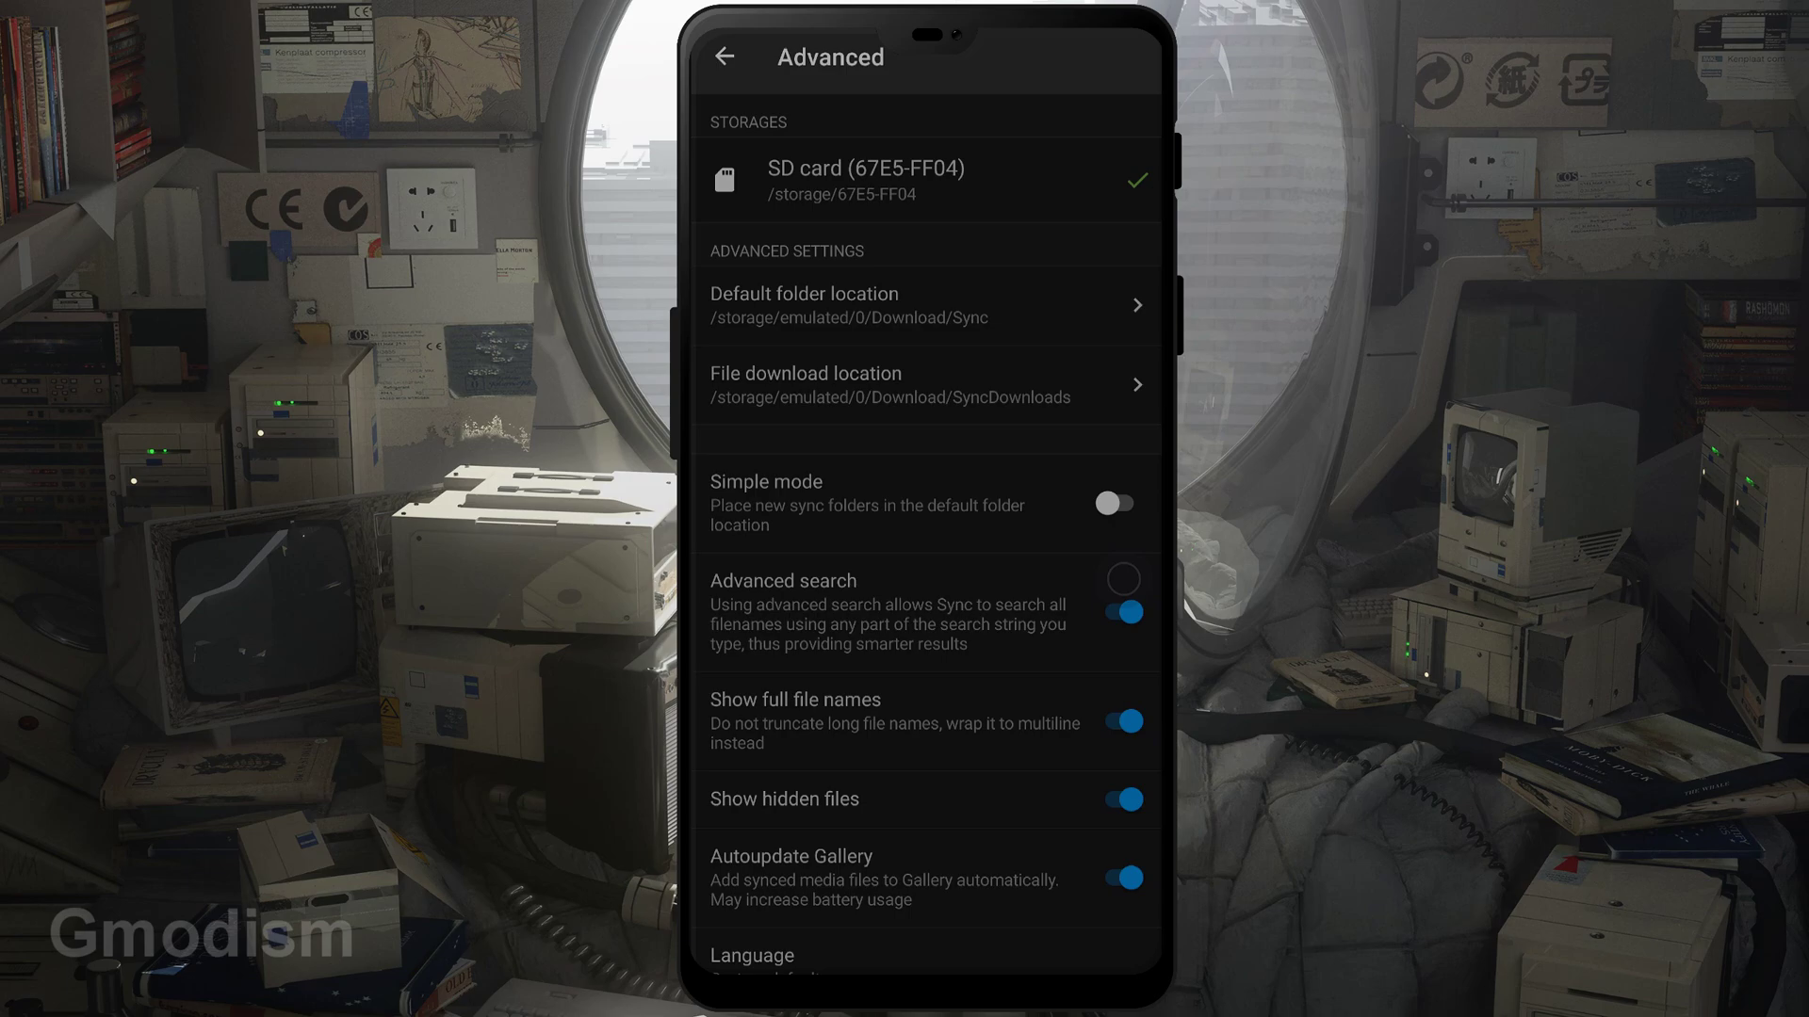
key(Escape)
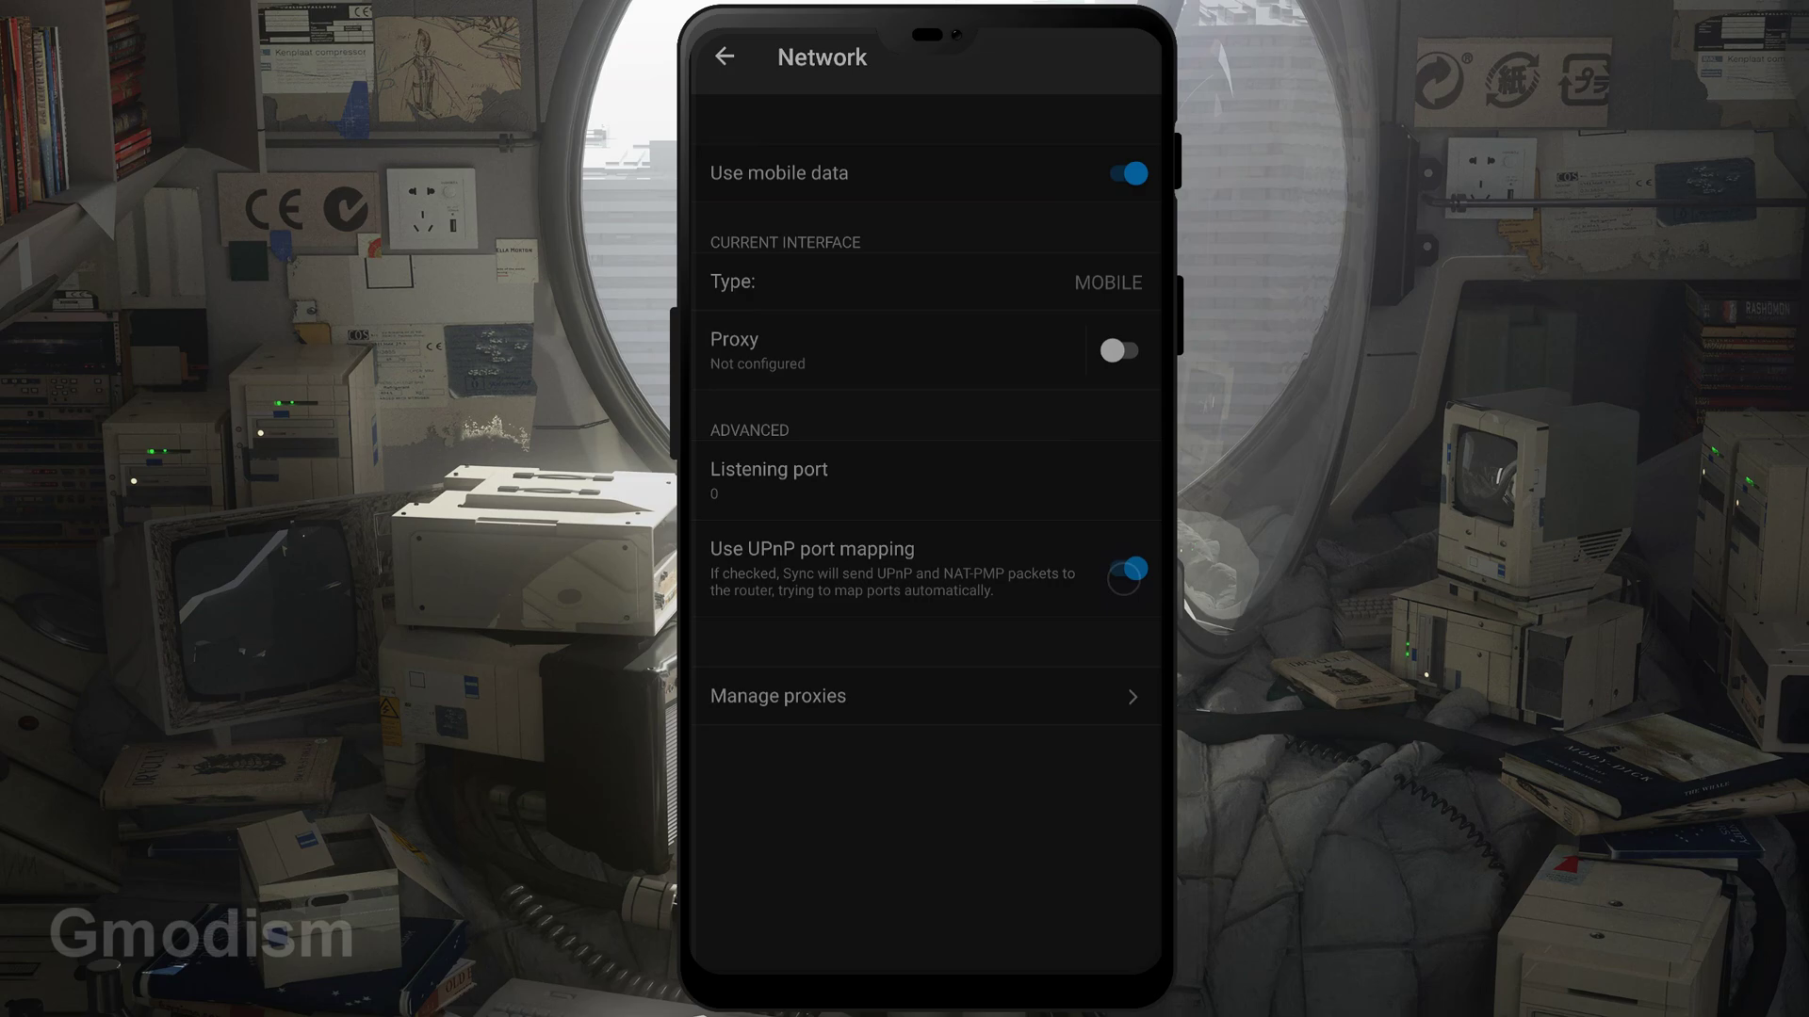
key(Escape)
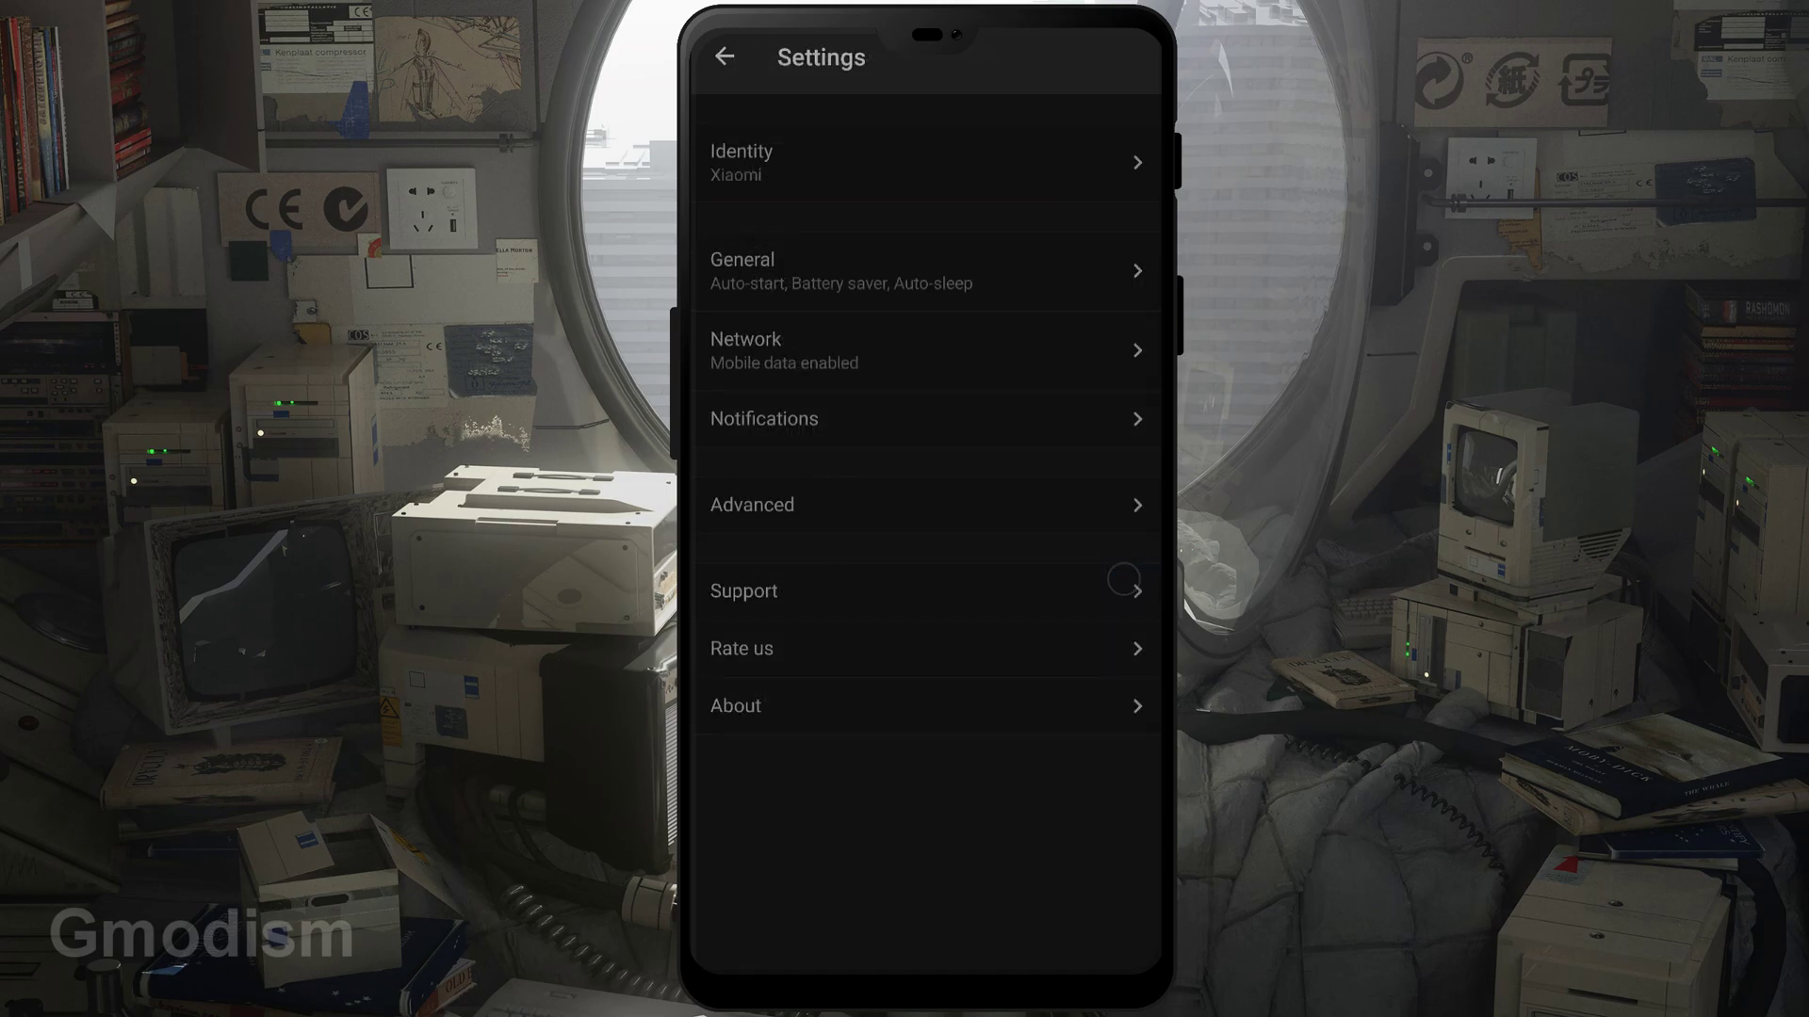
key(Escape)
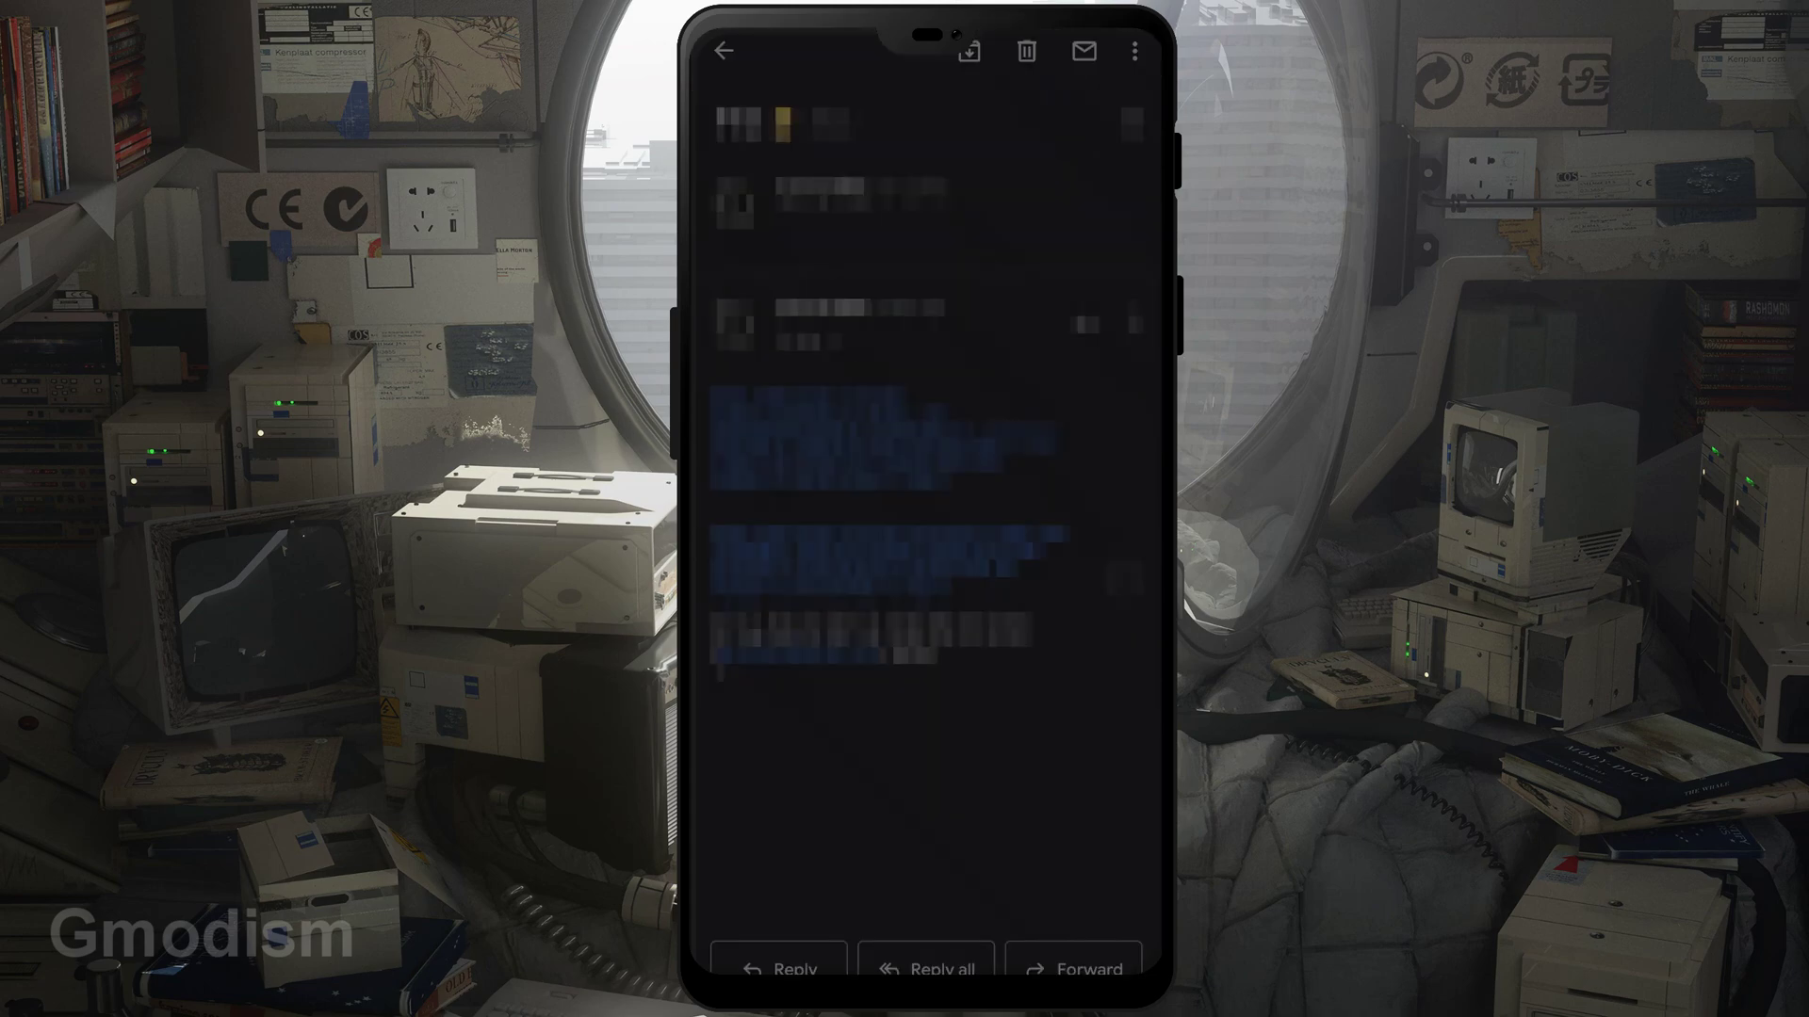
Open the emailed share link in Sync on the phone, creating saves in Download/Sync/saves.
click(893, 561)
click(1034, 769)
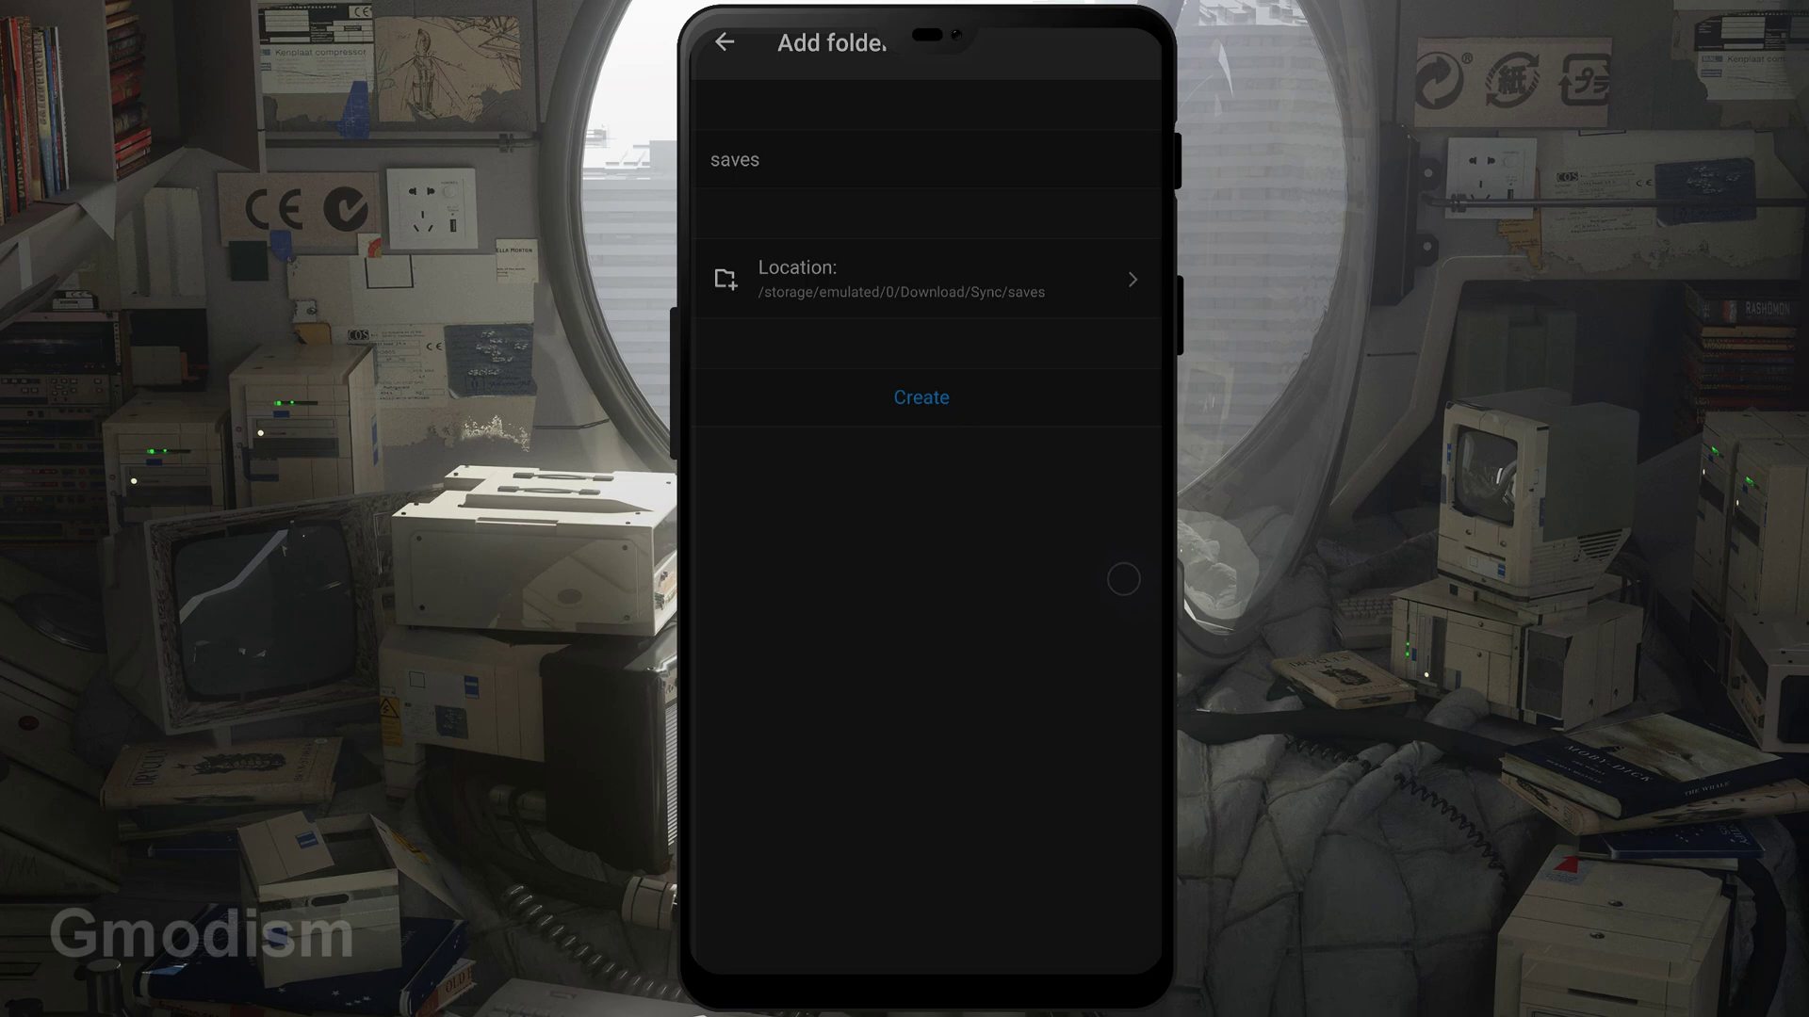
key(Escape)
key(Escape)
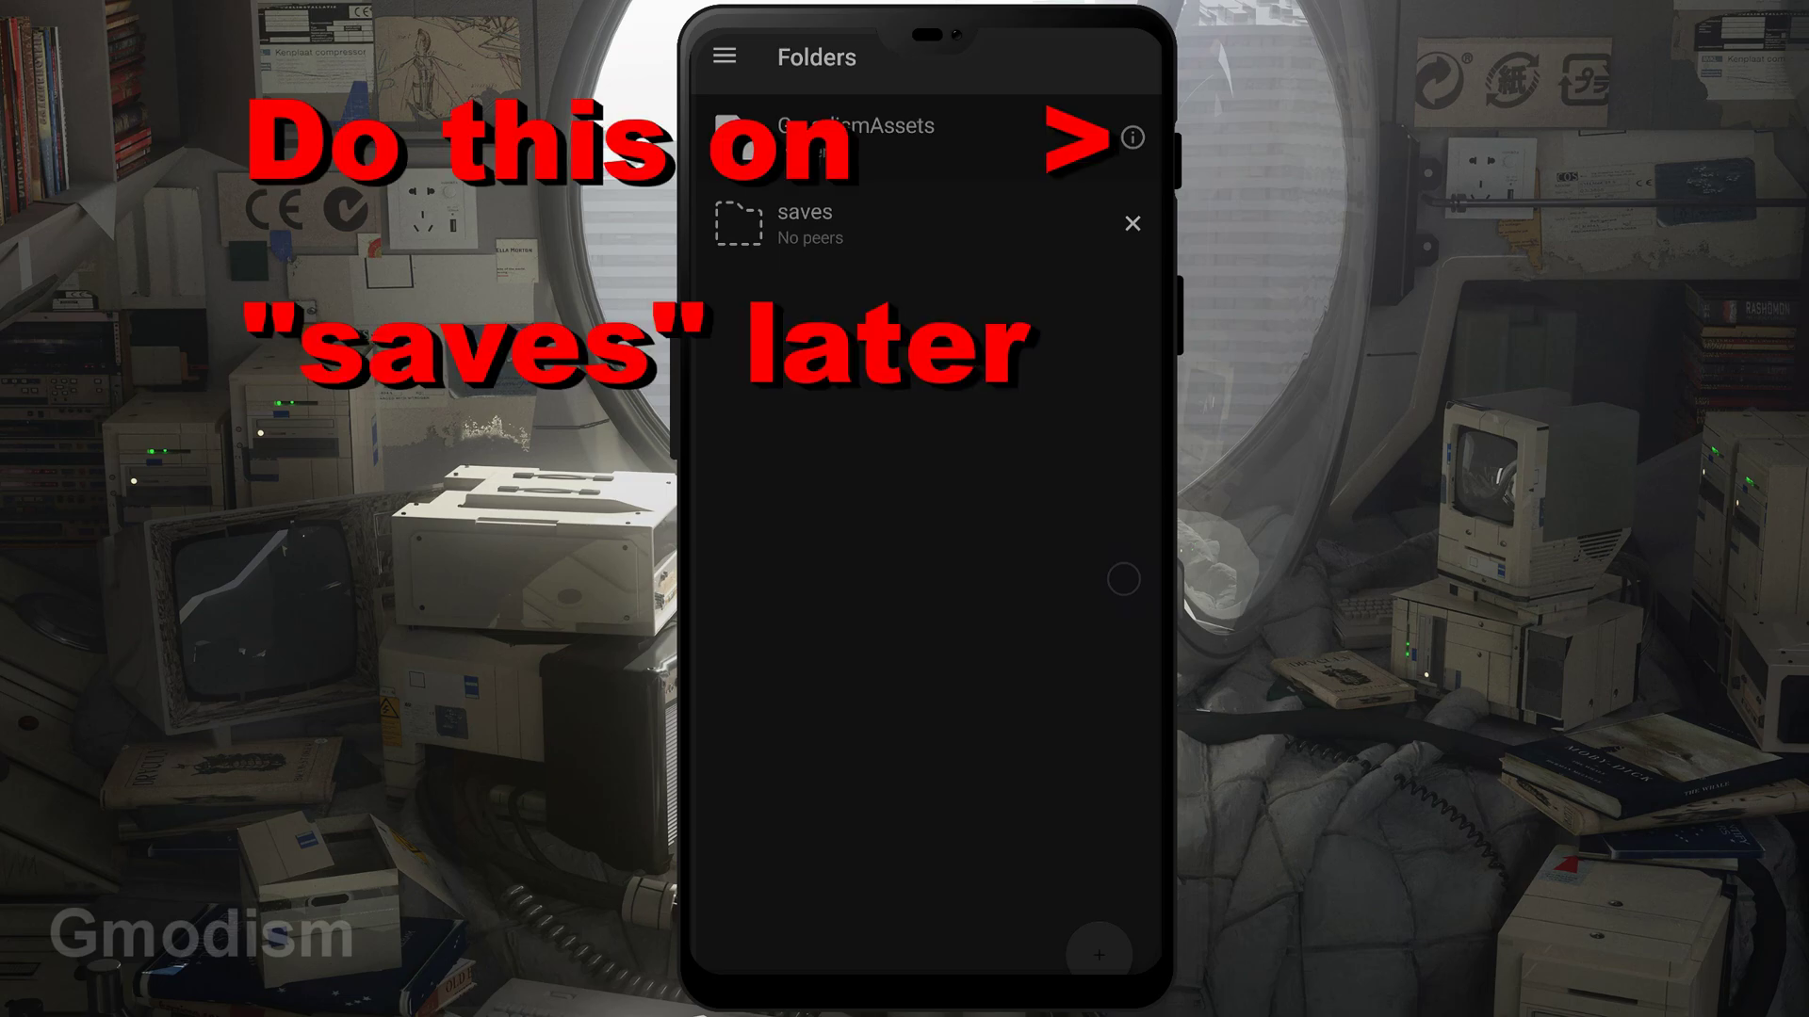
On GmodismAssets' Info page, switch Selective sync on and back off, leaving Read & Write access.
click(1132, 138)
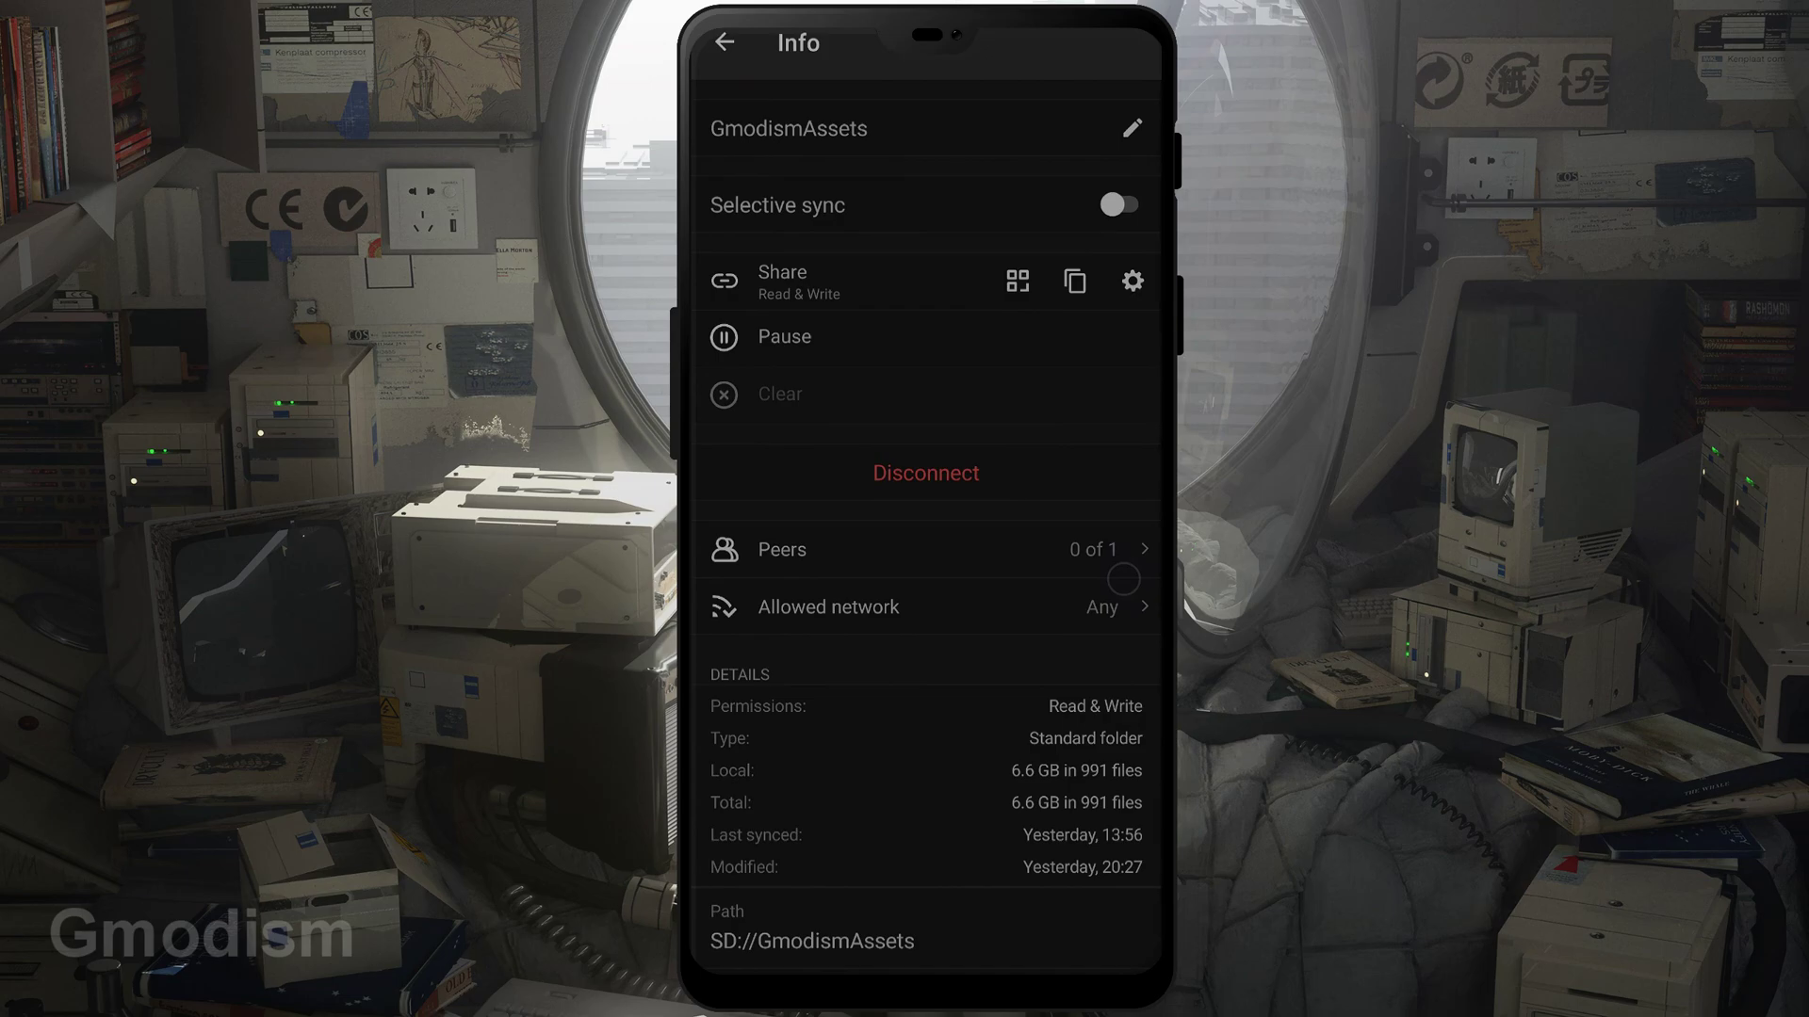
click(1119, 205)
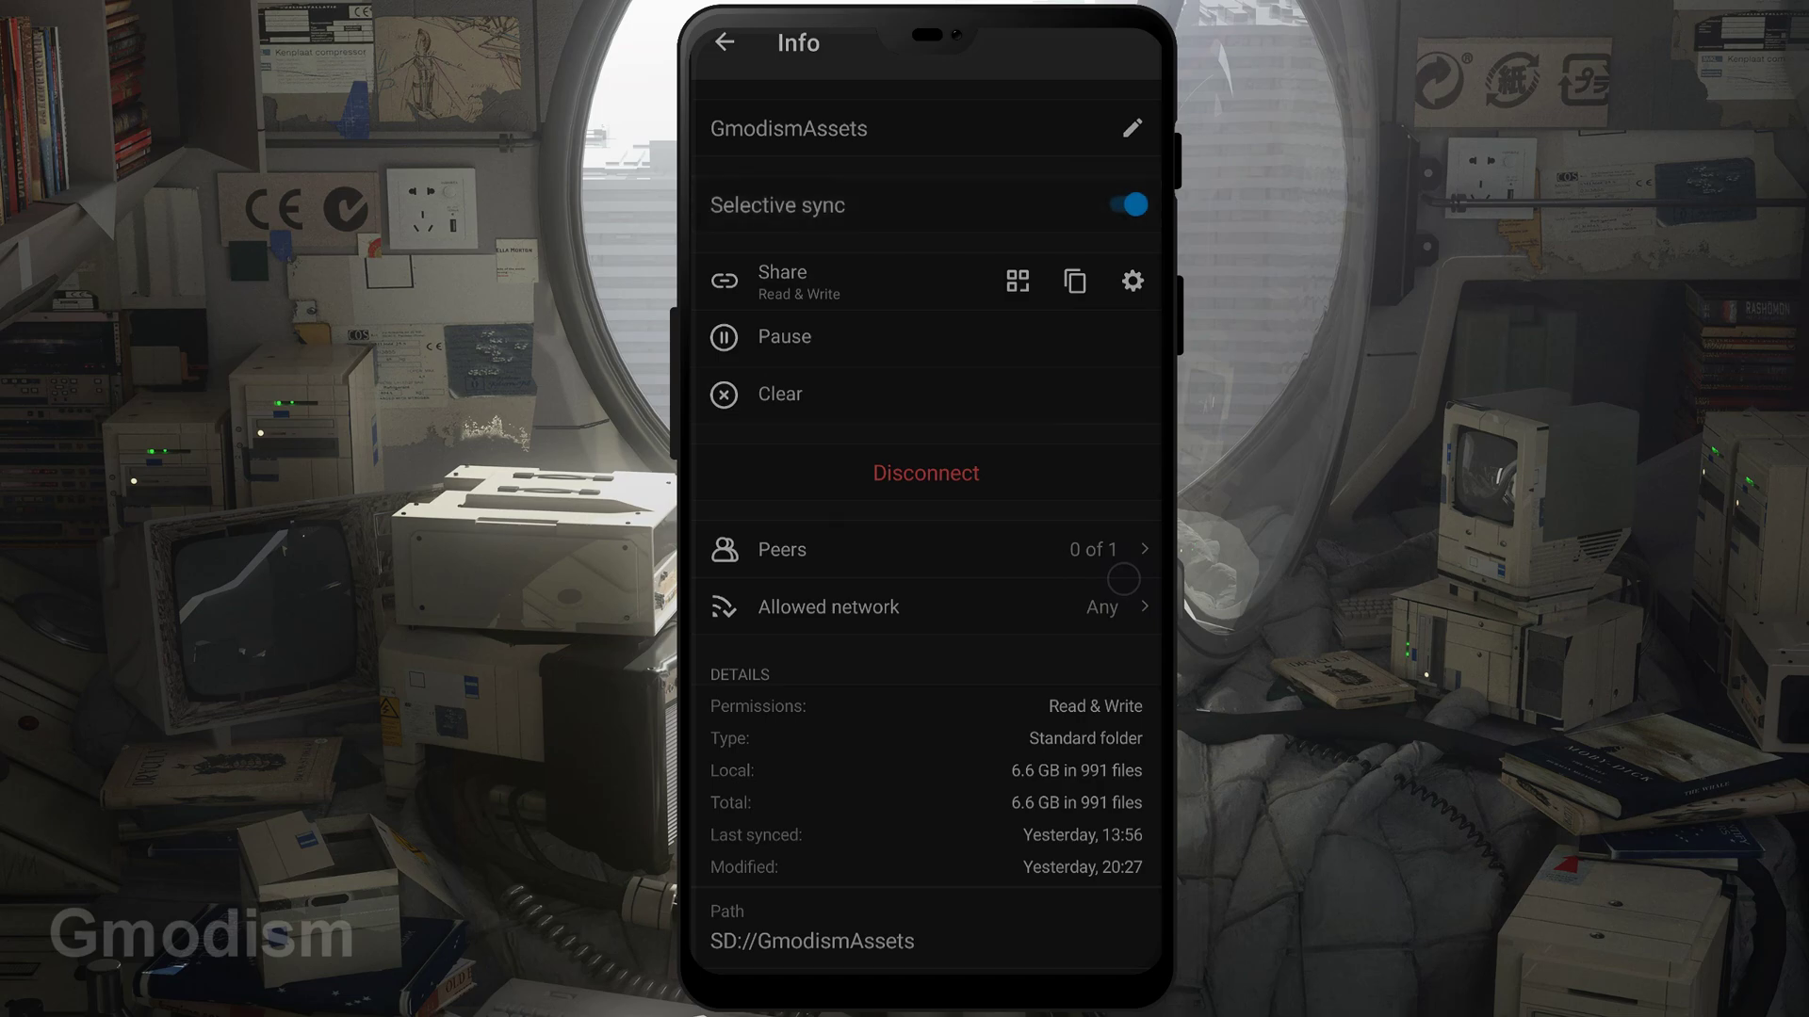
click(1119, 204)
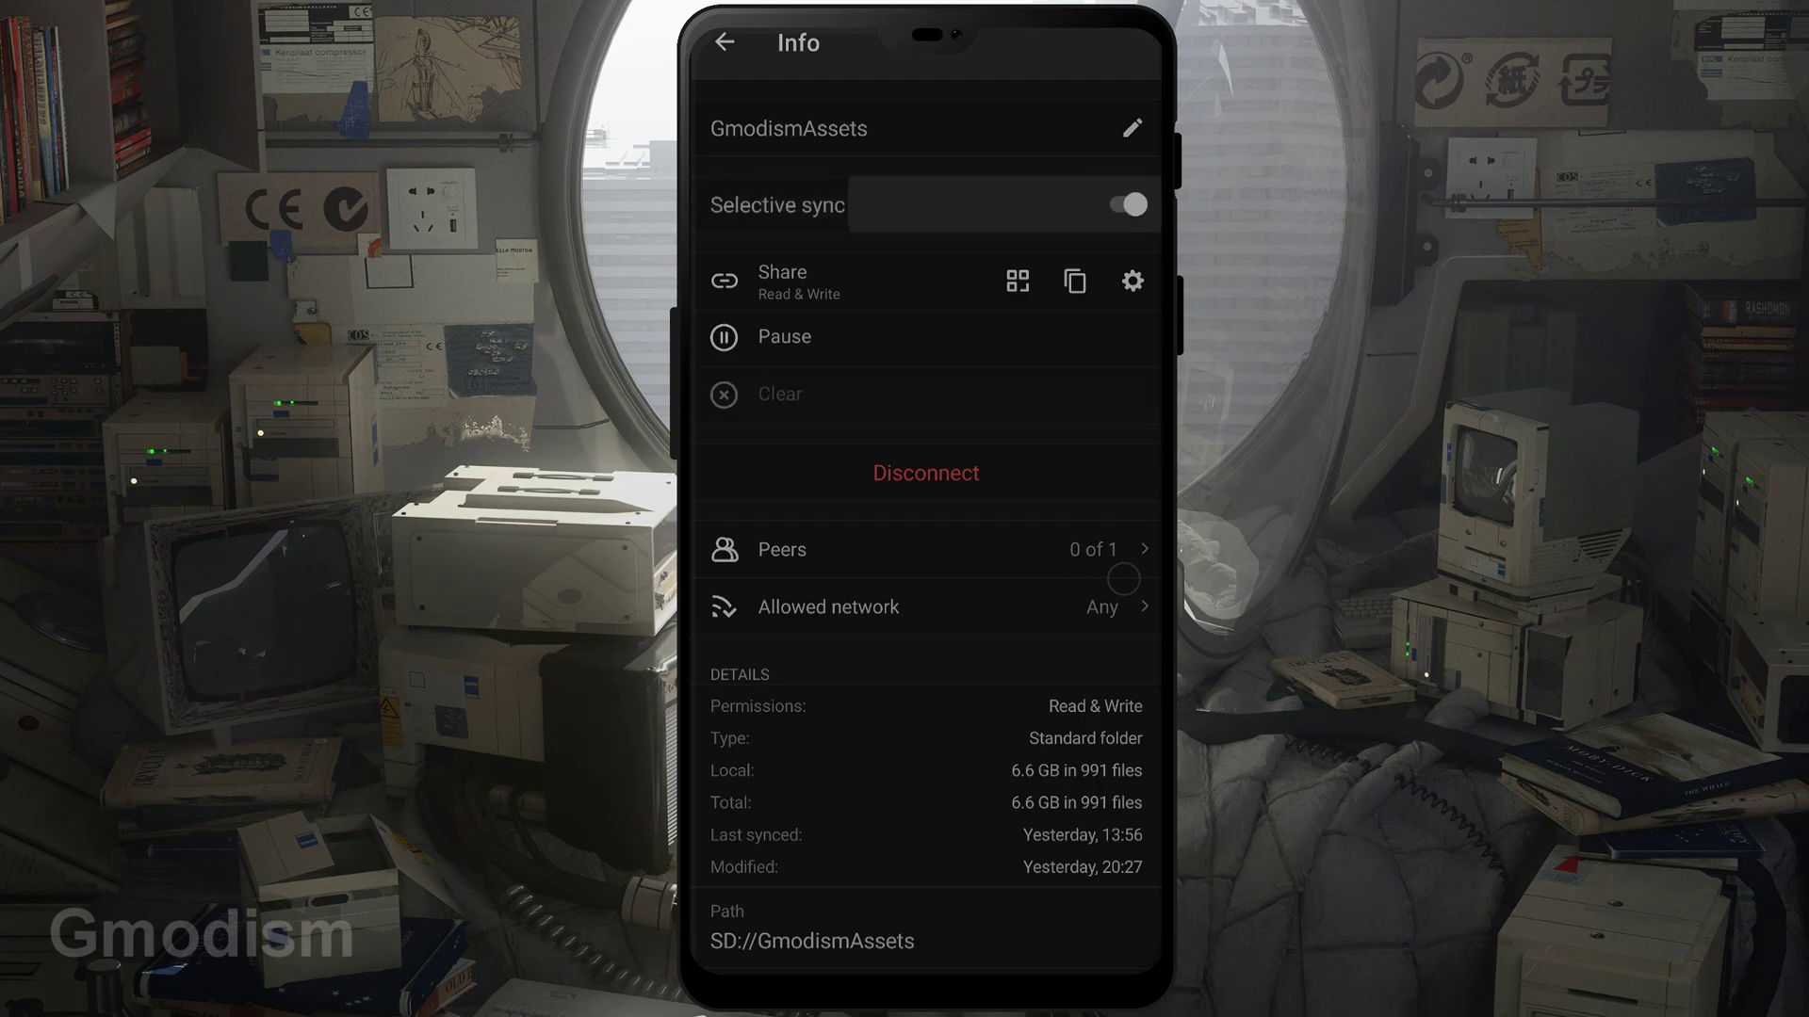